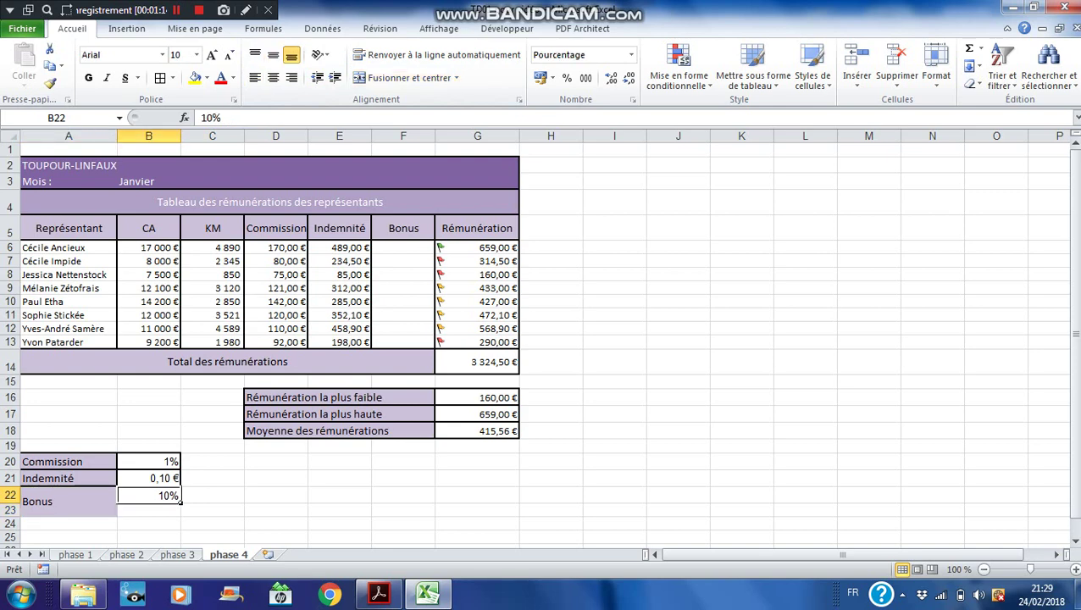
Replace the content of B22 with the header "Valeur" and enter "Seuil" in C22, beside the Bonus label
key("Delete")
key("alt+Tab")
key("alt+Tab")
type("V")
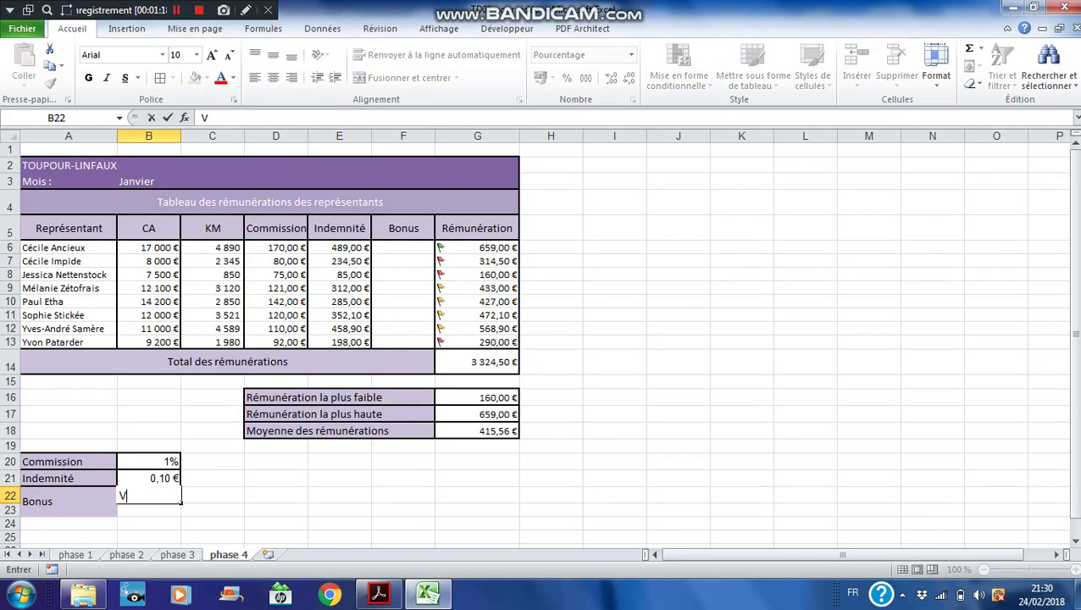
type("aleur")
key("Tab")
type("S")
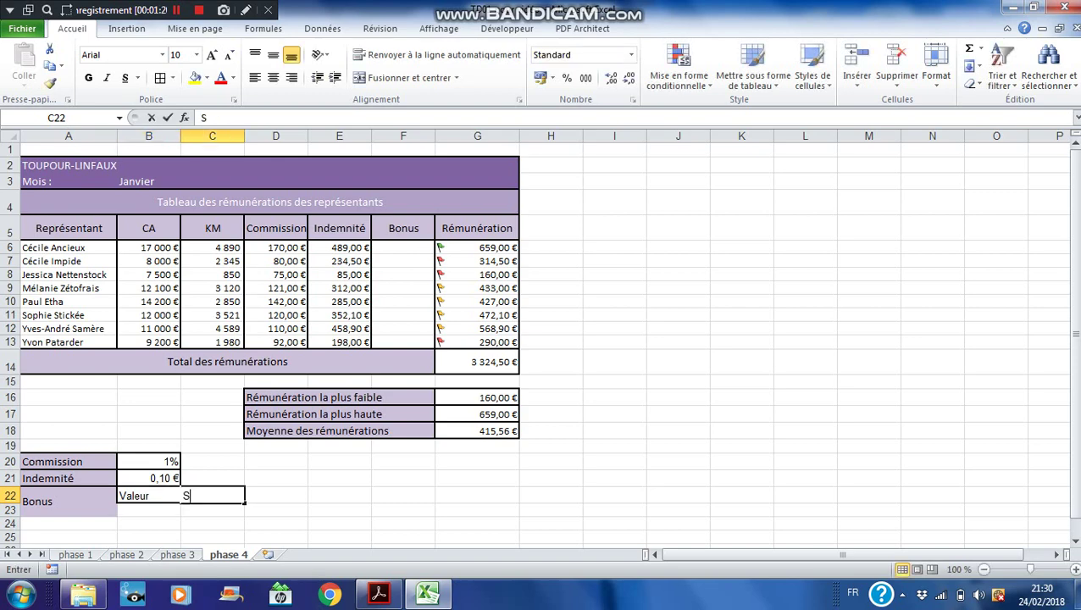
type("euil")
key("Return")
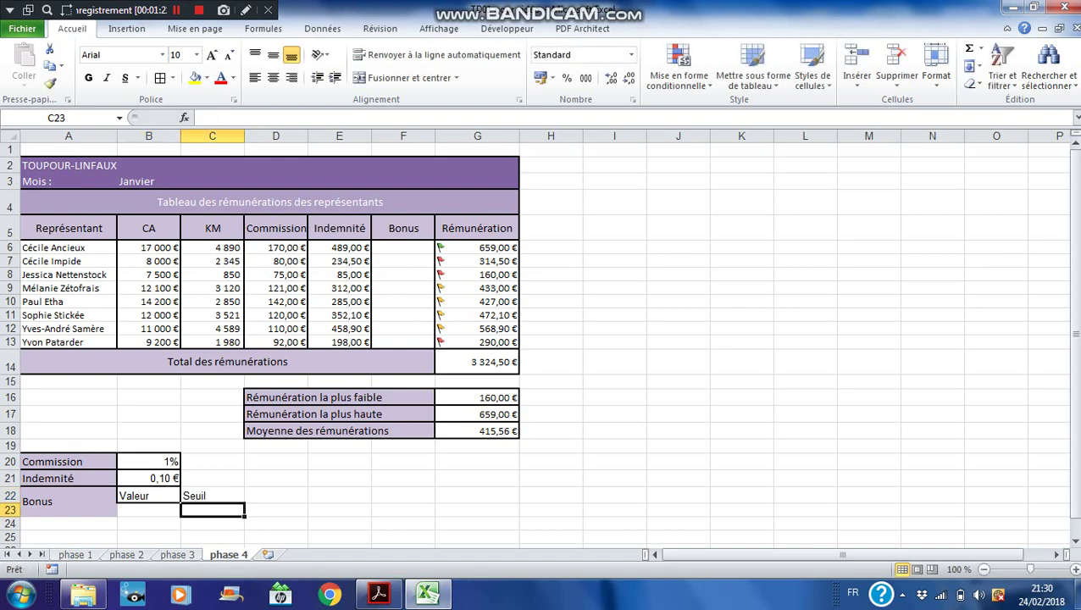
Enter the bonus parameters from the PDF assignment: 100 as the threshold in C23 and 10% as the value in B23
key("alt+Tab")
key("alt+Tab")
type("100")
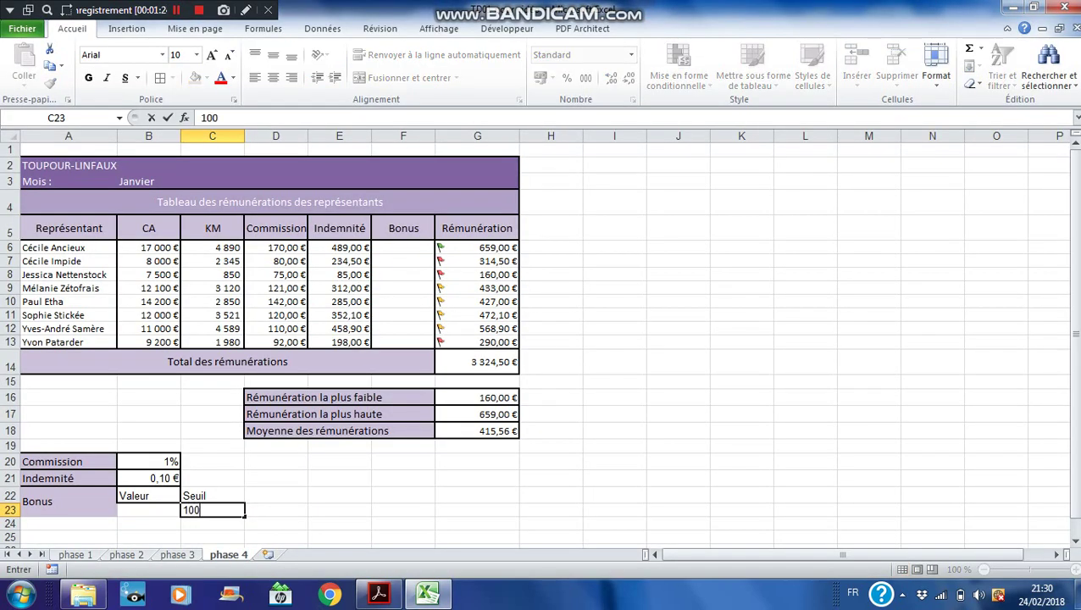
key("Left")
key("alt+Tab")
key("alt+Tab")
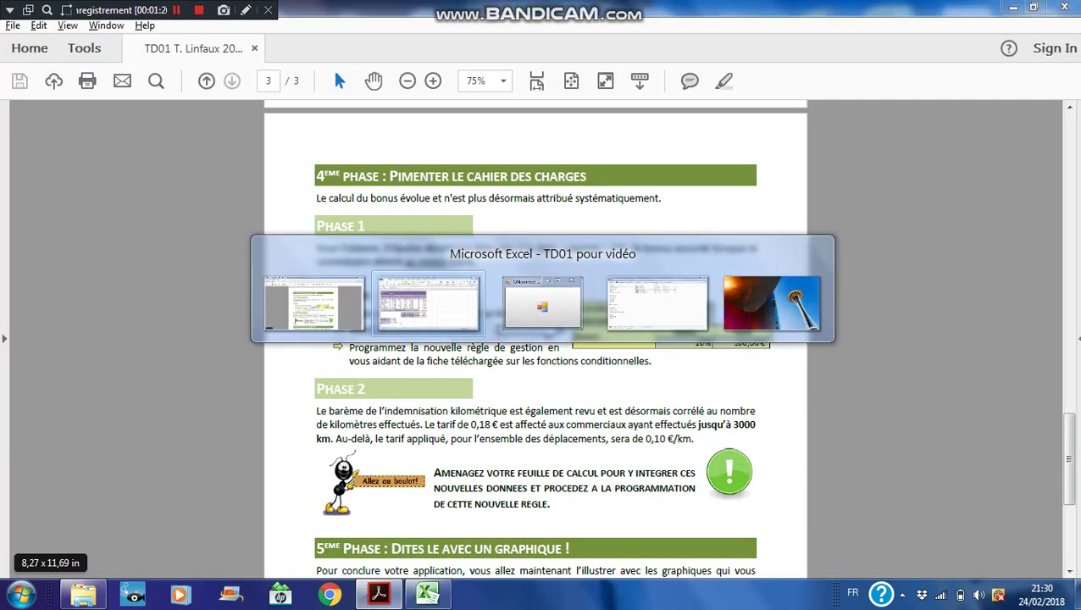
type("10%")
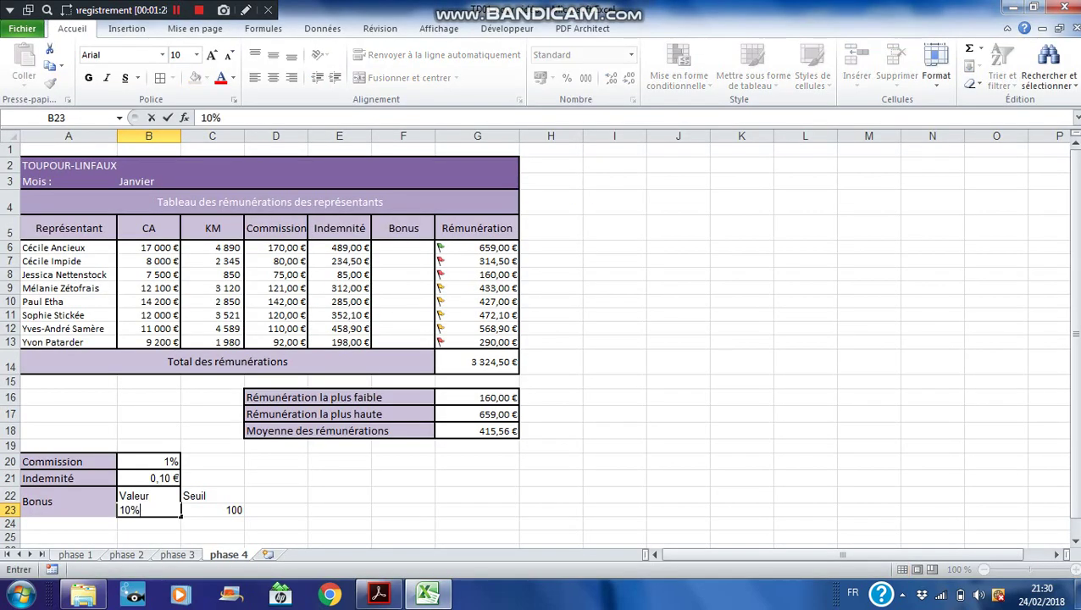
Copy the format of the commission rate in B20 to B23 and that of the indemnity rate in B21 to C23
left_click(149, 461)
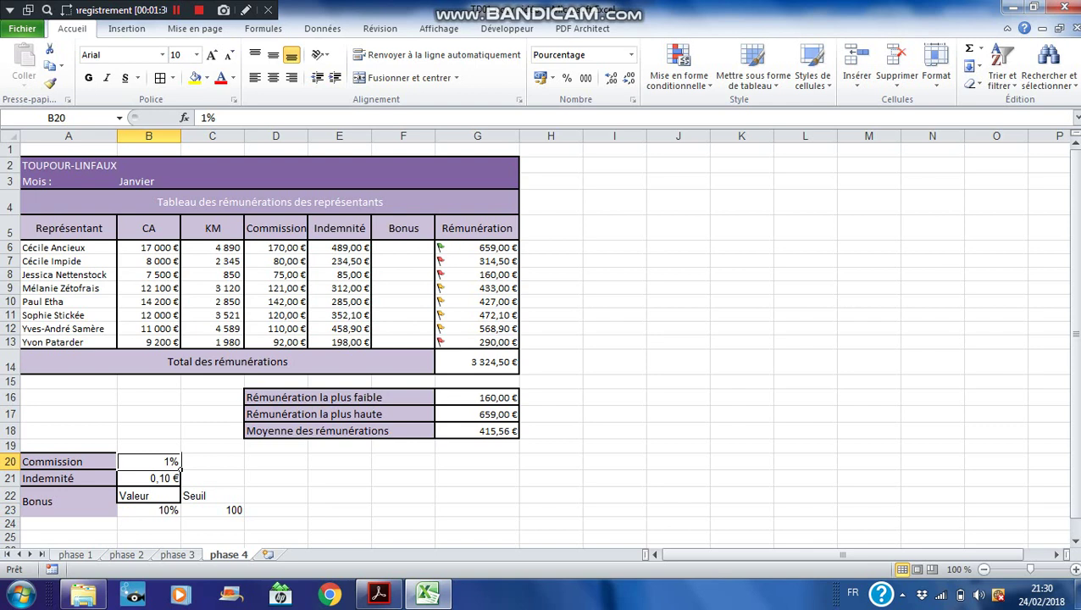
left_click(49, 82)
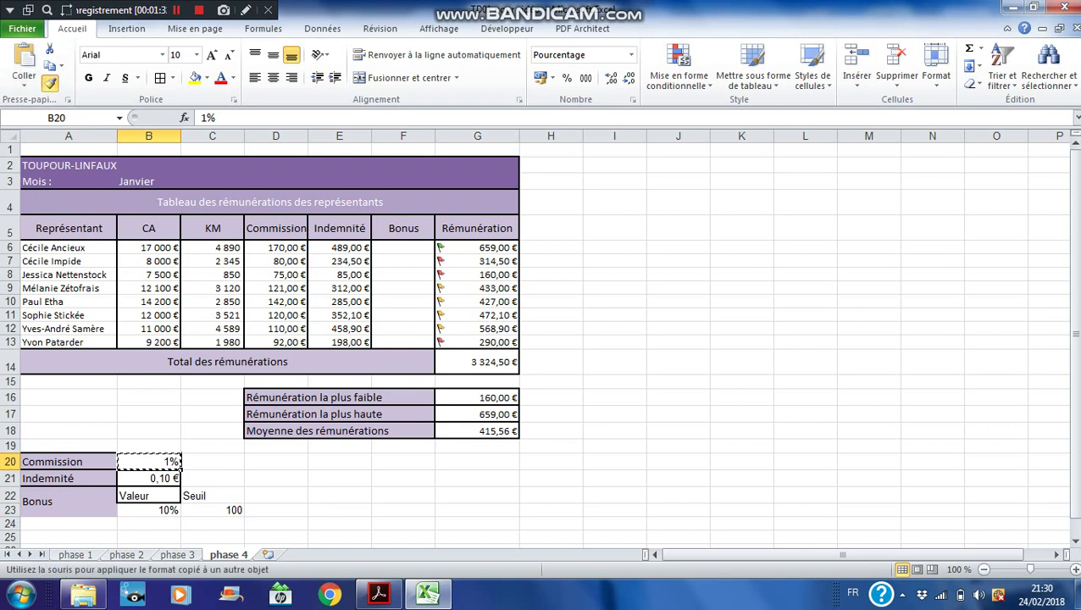
left_click(148, 510)
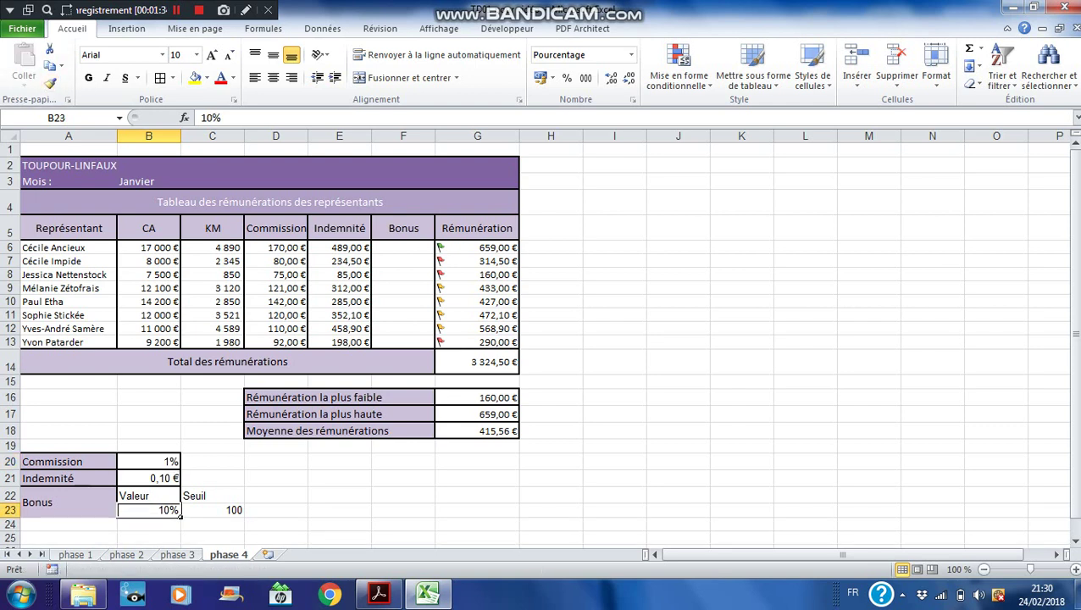
left_click(169, 479)
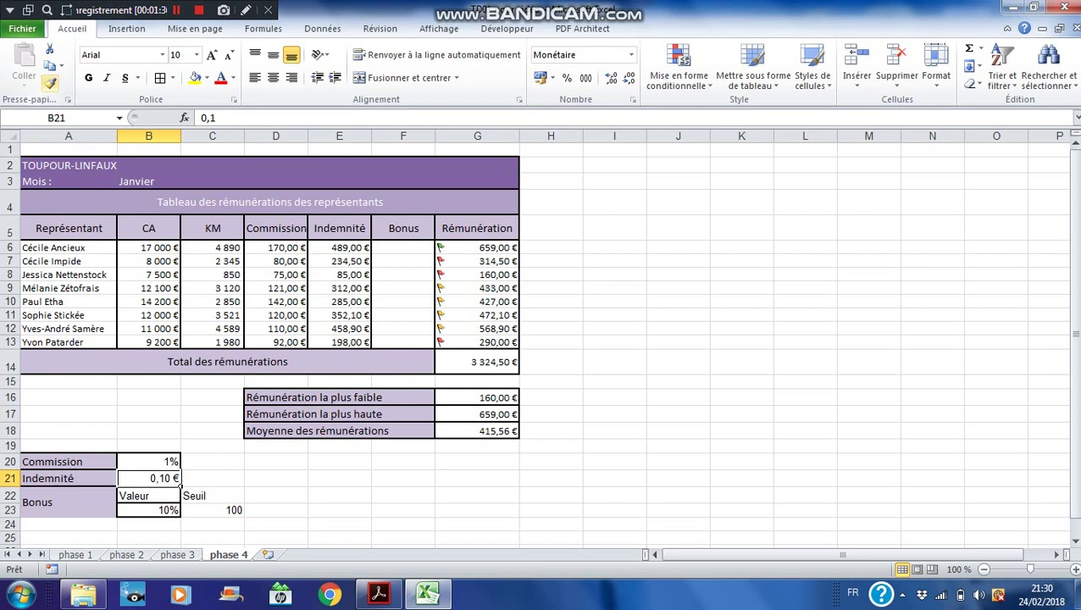
left_click(49, 82)
left_click(211, 510)
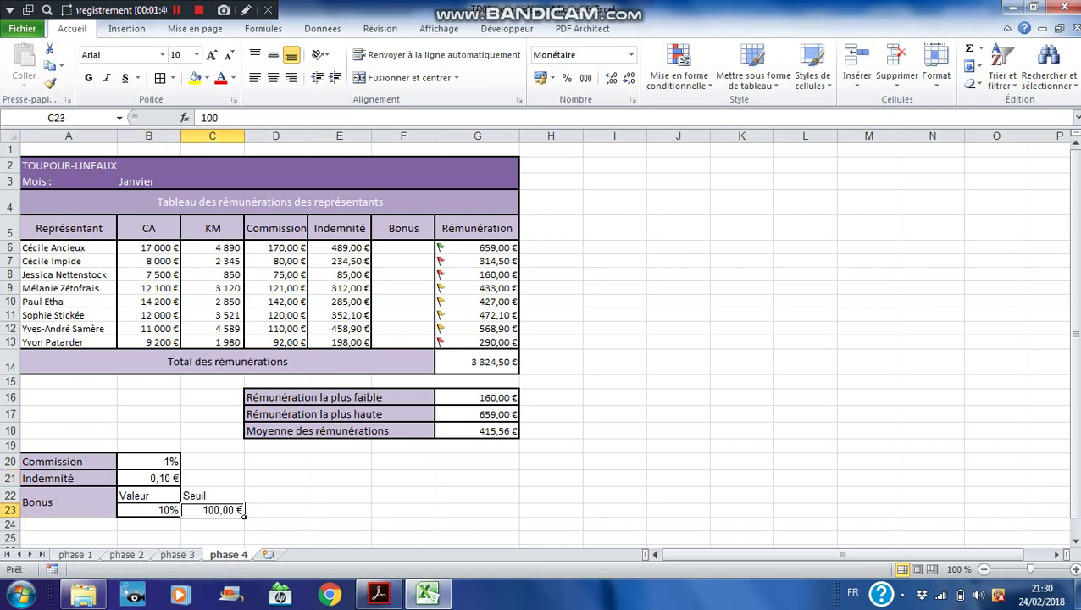
Copy the format of the Commission label in A20 to the headers in B22:C22 and centre their text
left_click(68, 462)
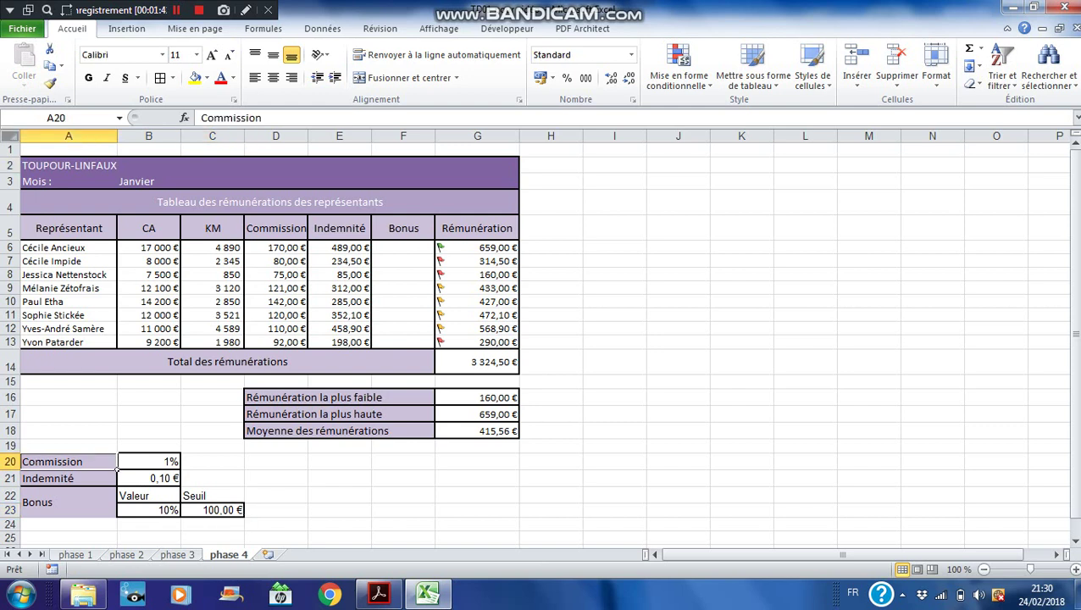
left_click(49, 83)
left_click_drag(127, 495, 242, 499)
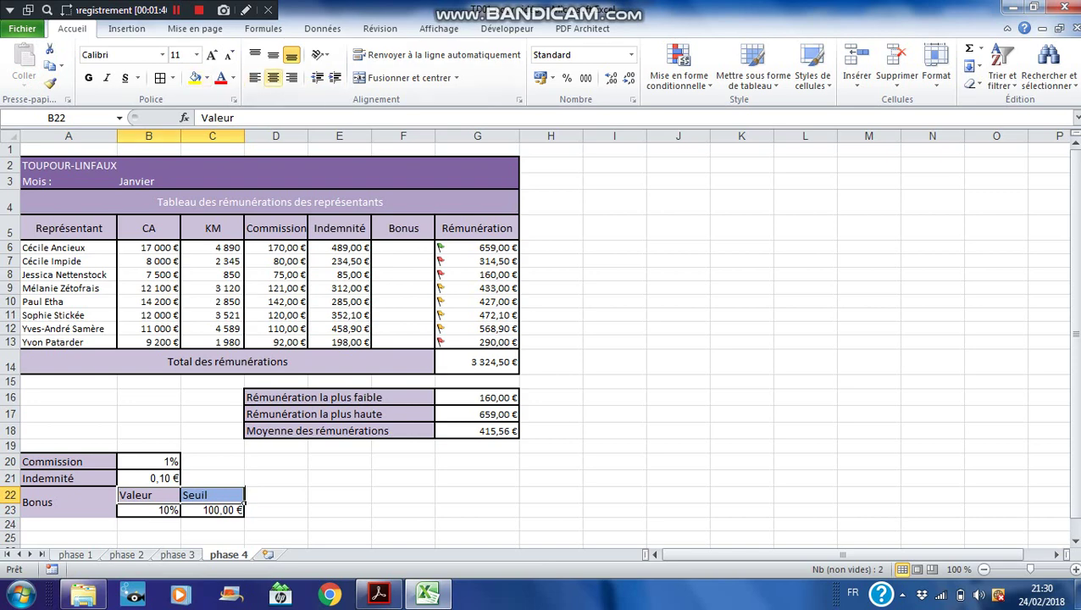
left_click(272, 77)
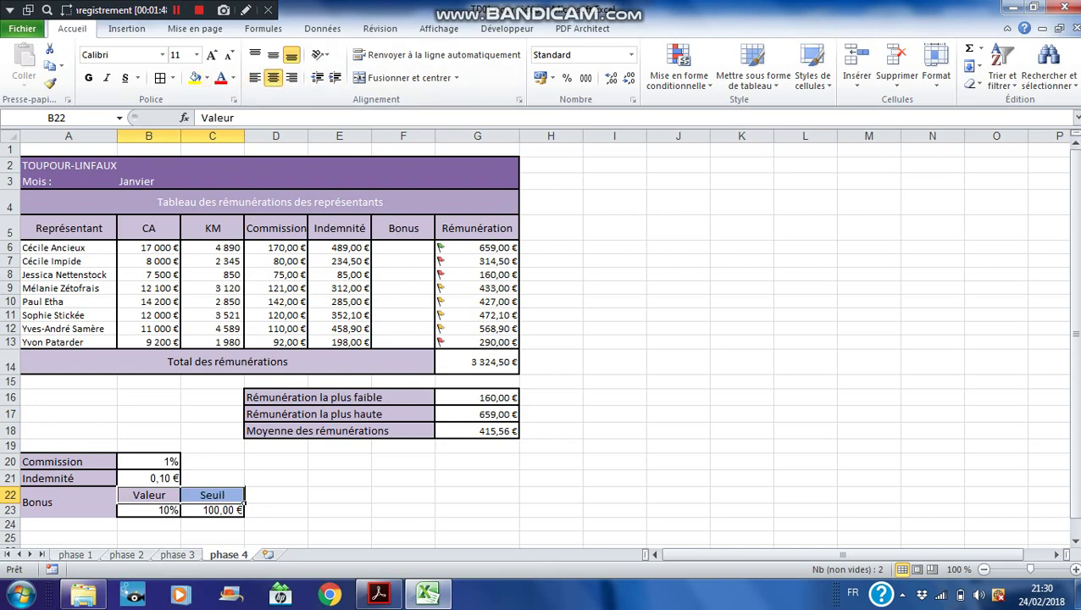
Apply a thick outside border to the merged Bonus label cell in A22:A23
left_click(68, 502)
left_click(172, 77)
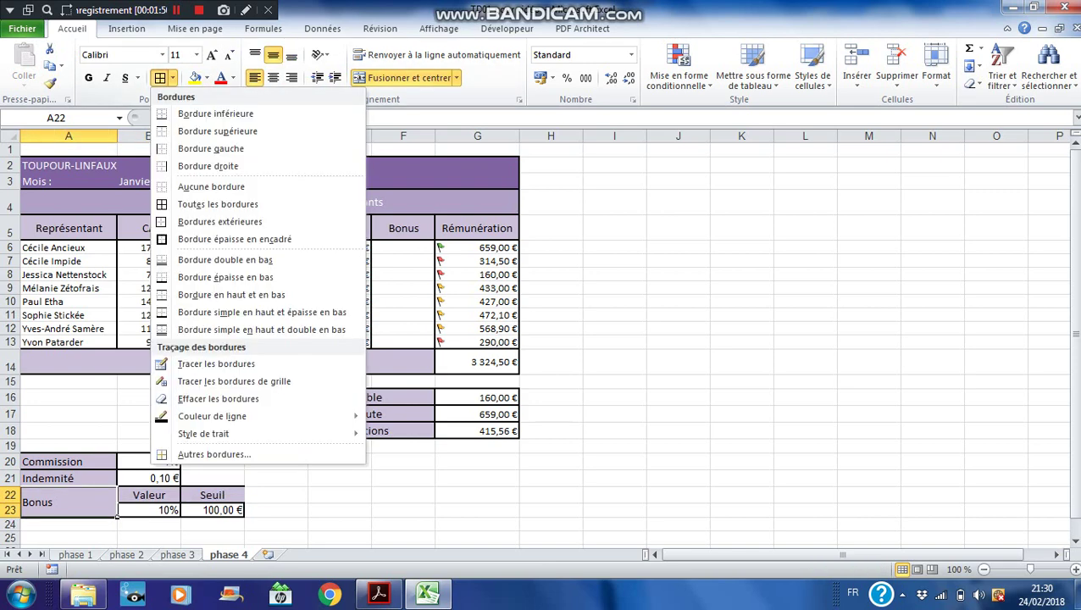
left_click(235, 239)
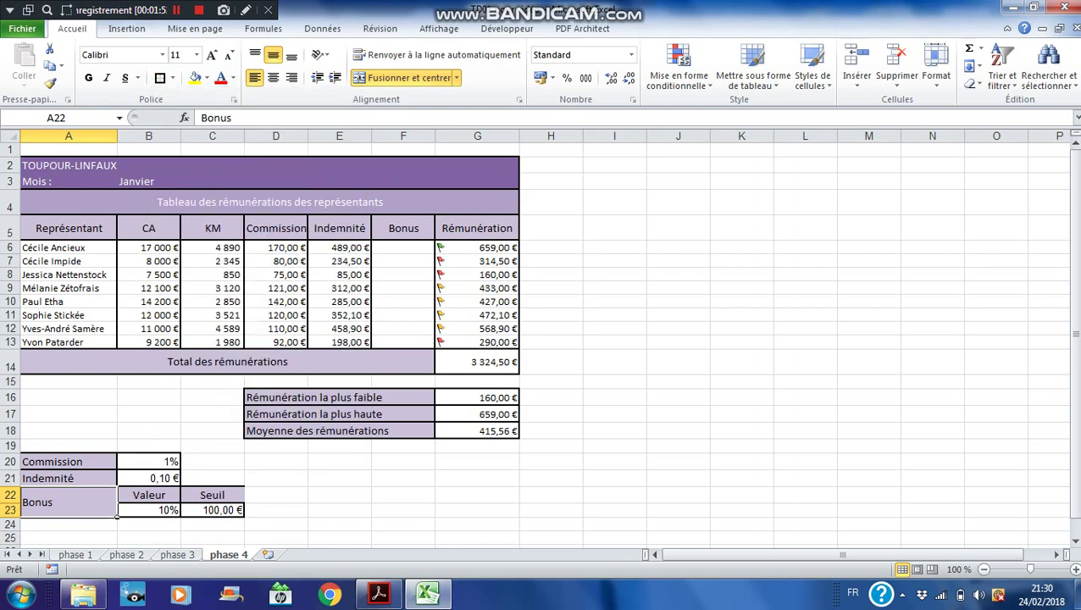
left_click(340, 510)
left_click(213, 494)
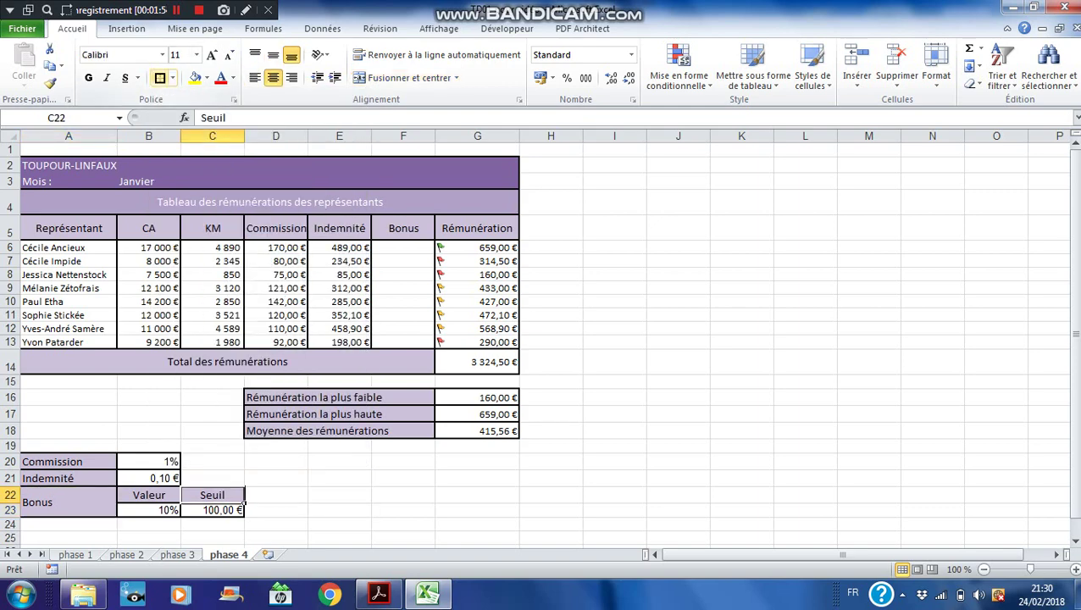
left_click(340, 494)
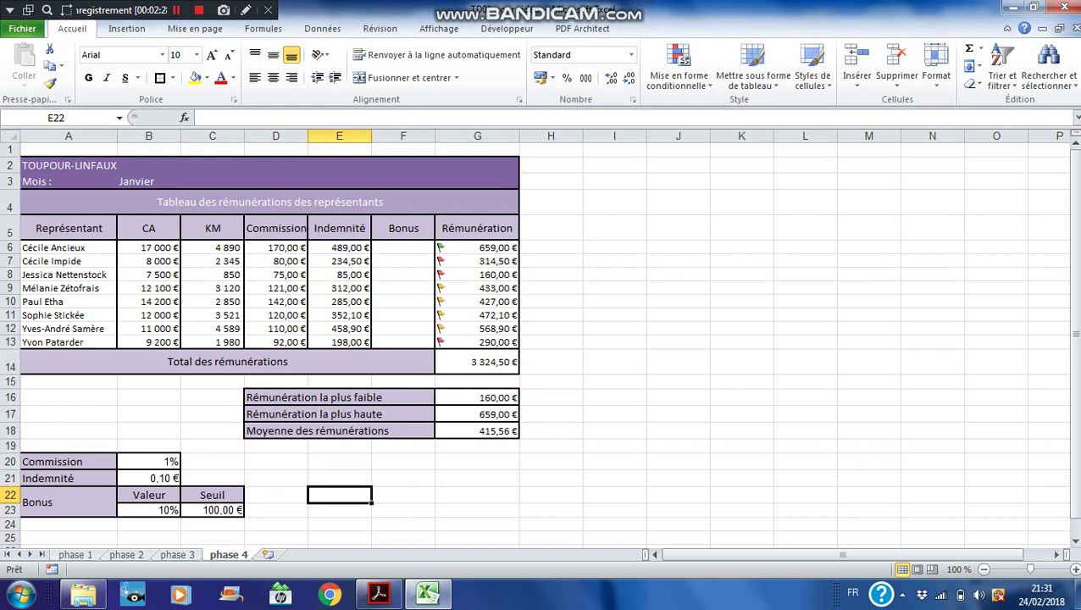
left_click(403, 247)
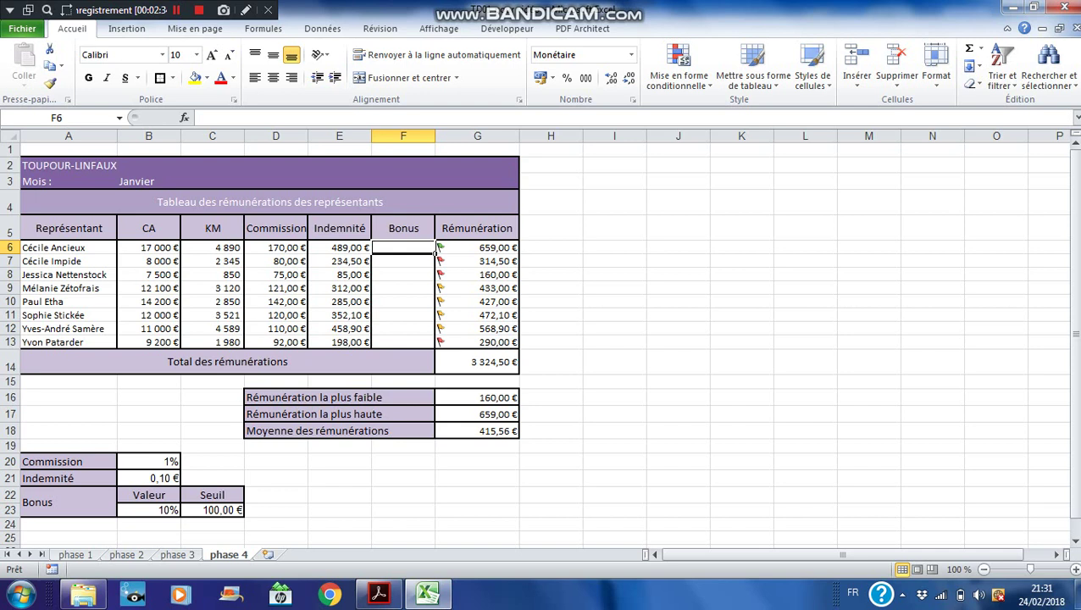
key("Left")
key("Left")
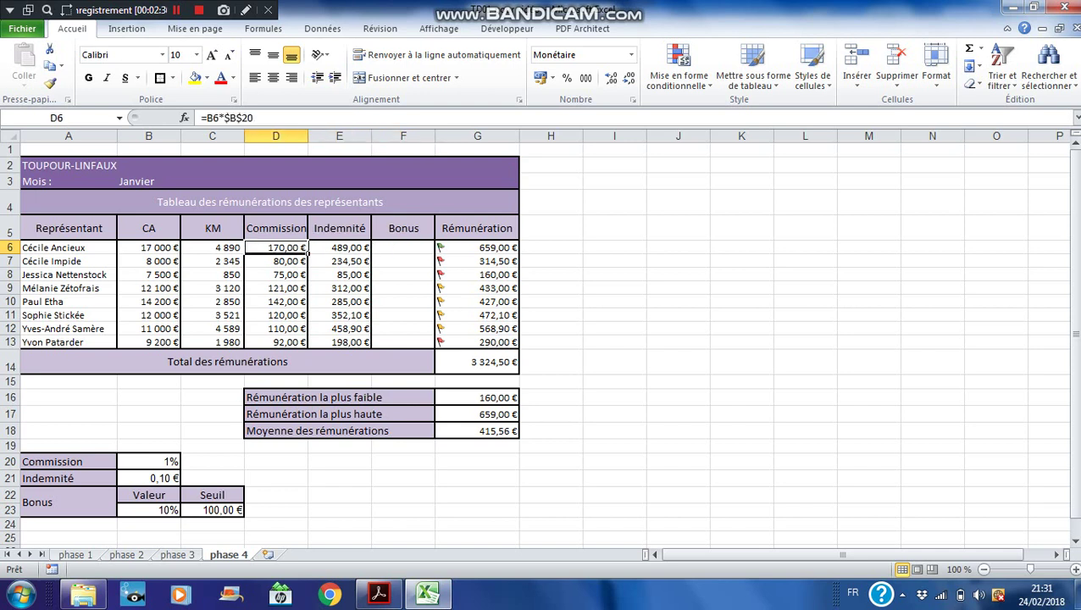
key("Right")
key("Right")
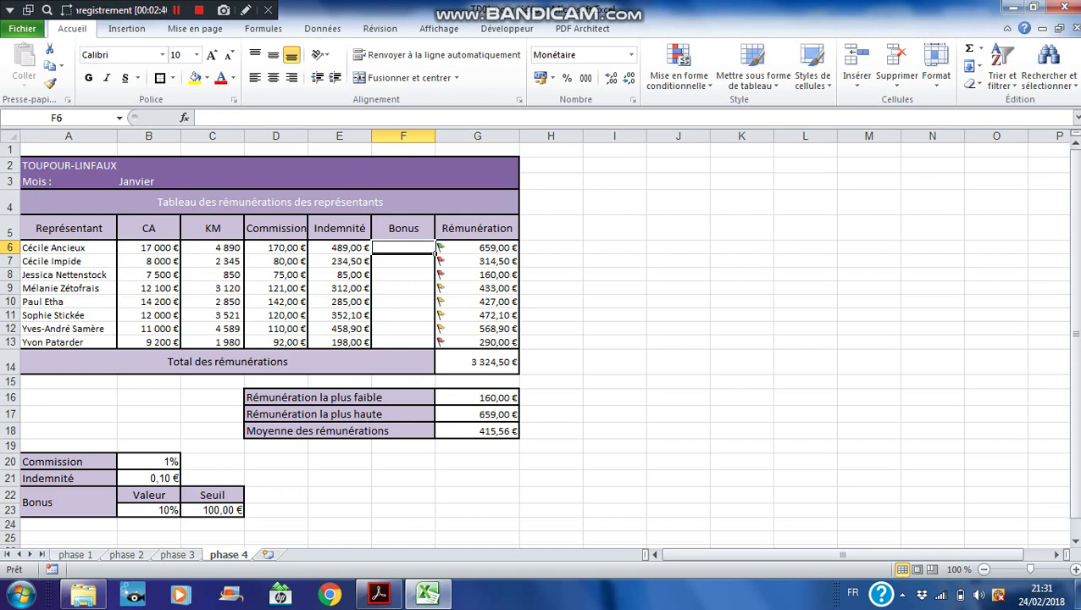
Enter the comparison operators > in I6 and < in I7, outside the remuneration table
key("Right")
key("Right")
key("Right")
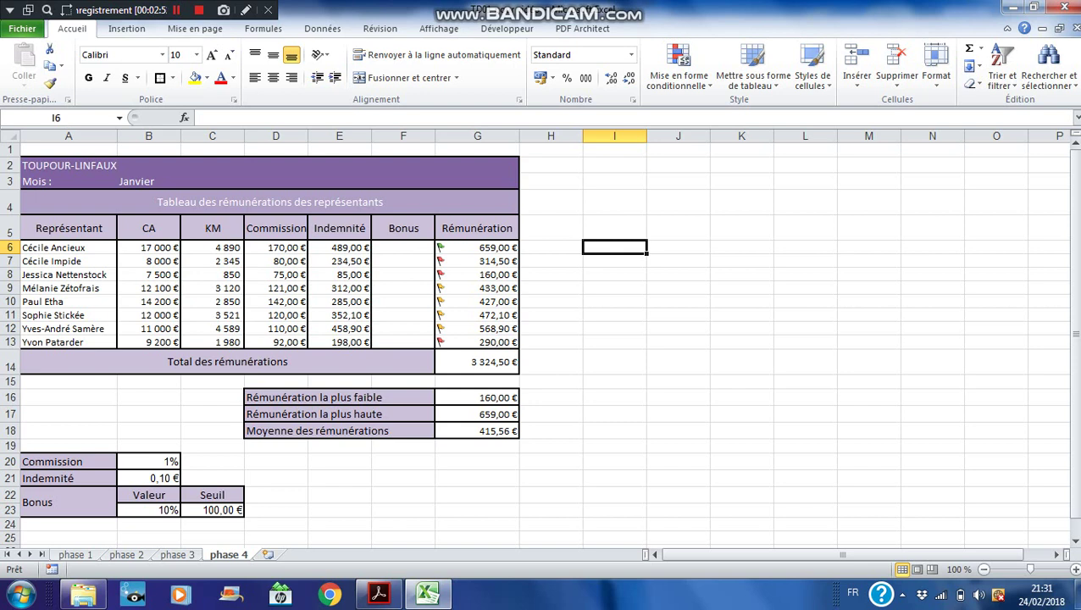
type(">")
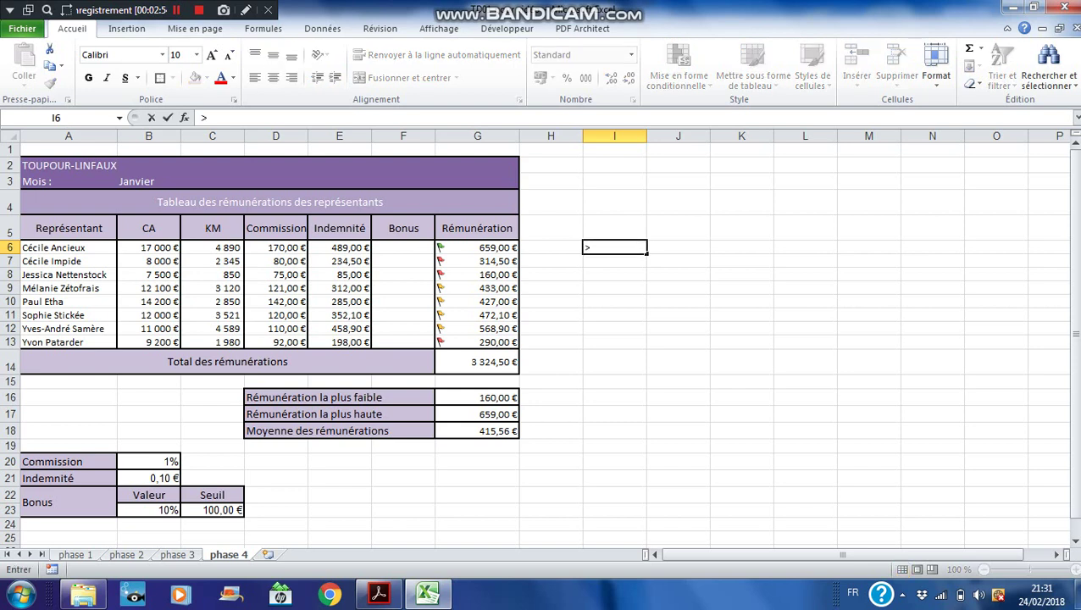
key("Return")
type("<")
key("Return")
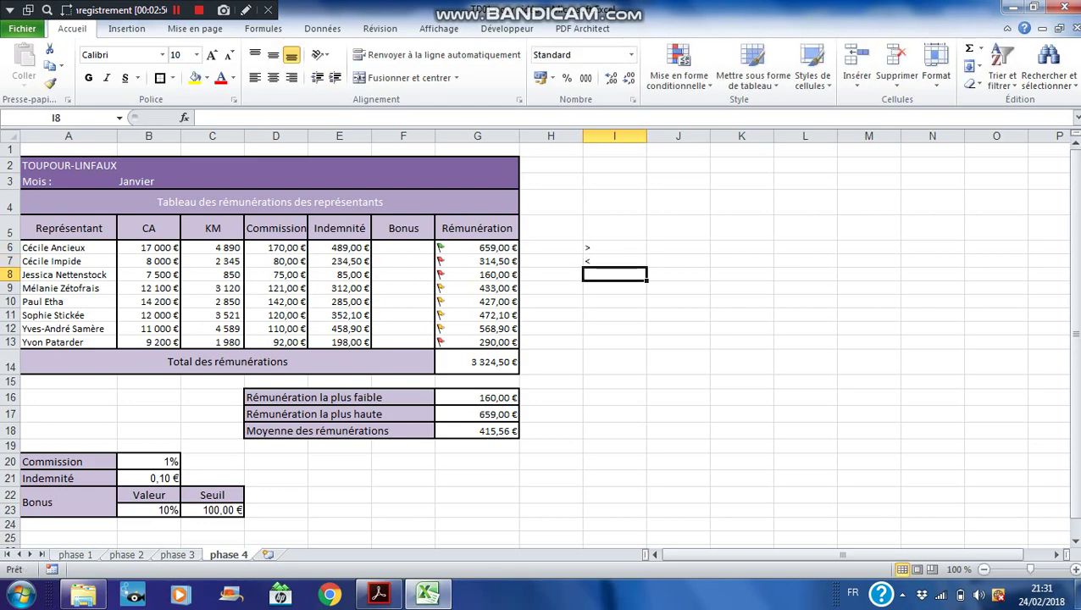
type("=")
key("Down")
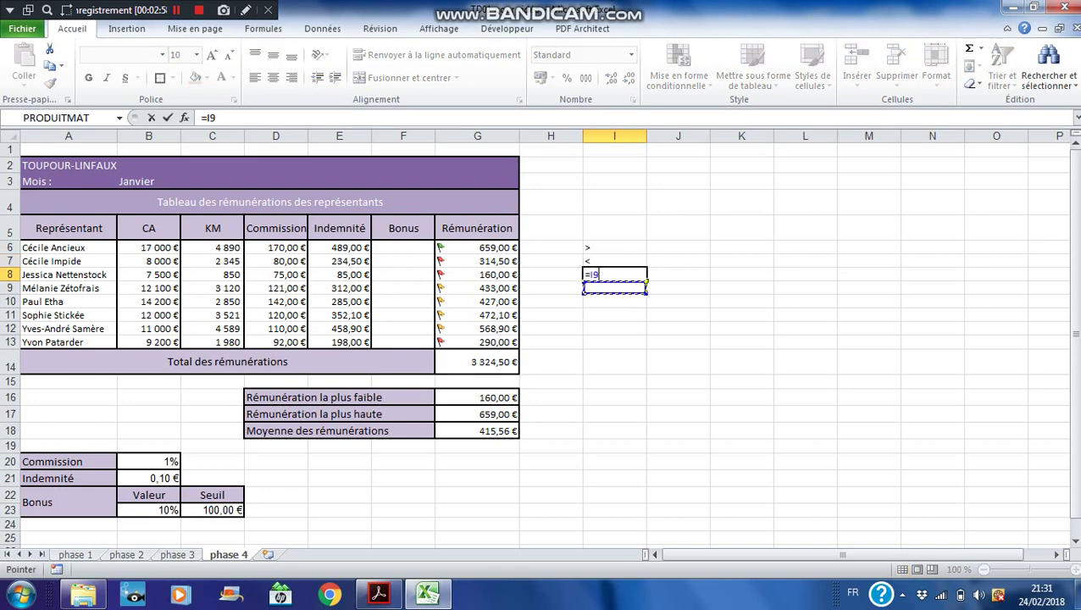
key("Escape")
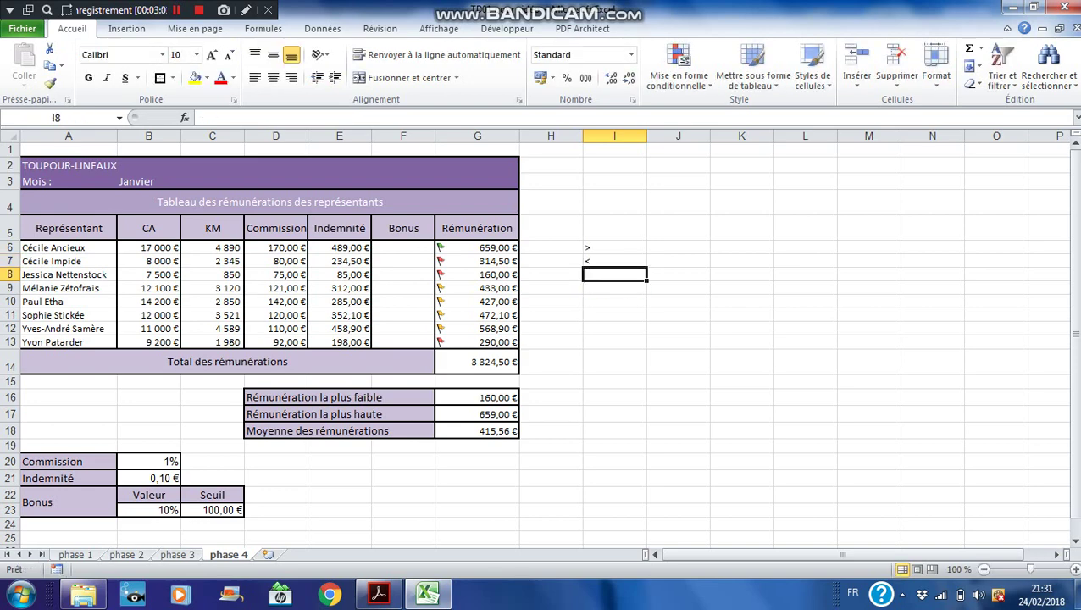
Complete the operator list with = entered as text in I8, >= in I9, <= in I10 and <> in I11
type("'=")
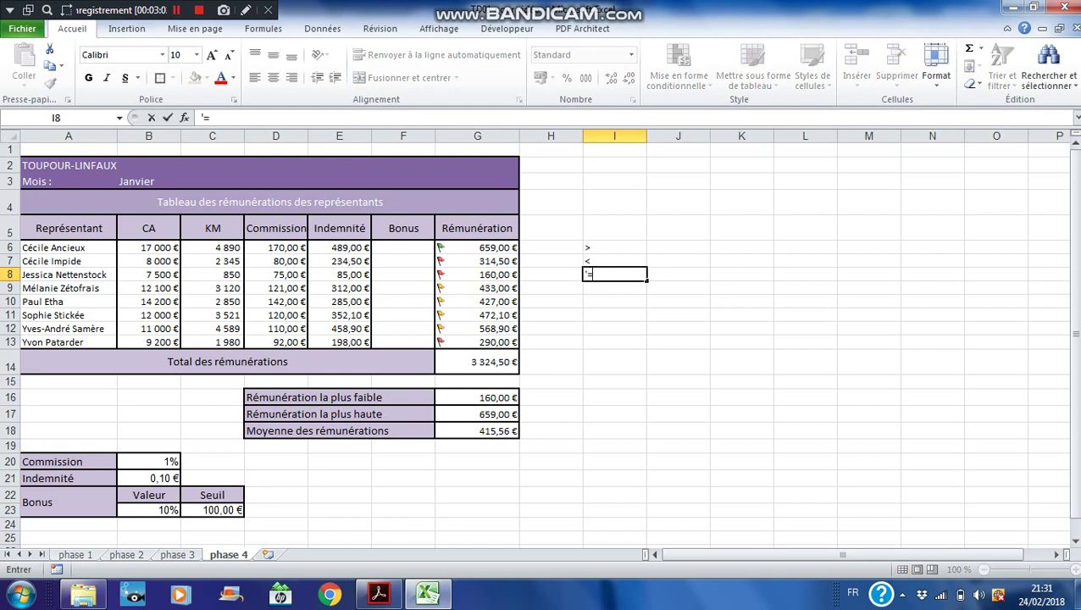
key("Return")
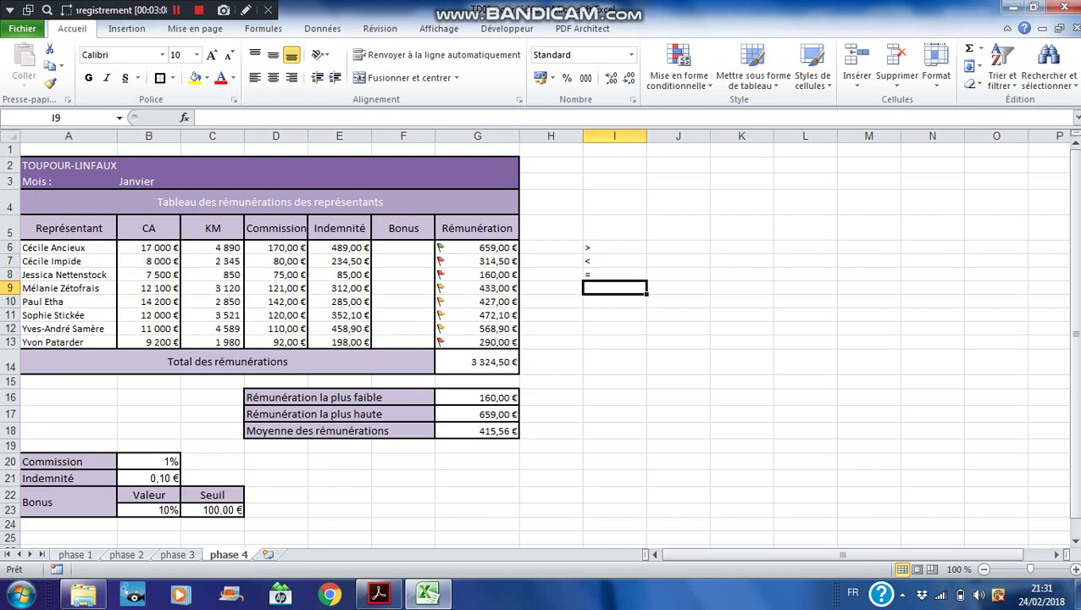
type(">")
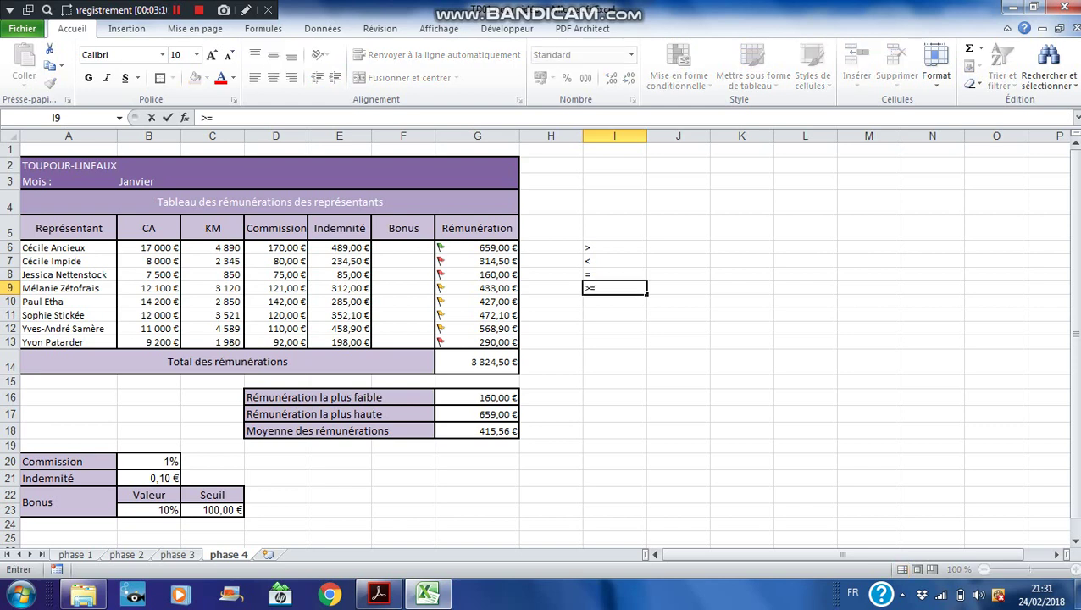
type("=")
key("Return")
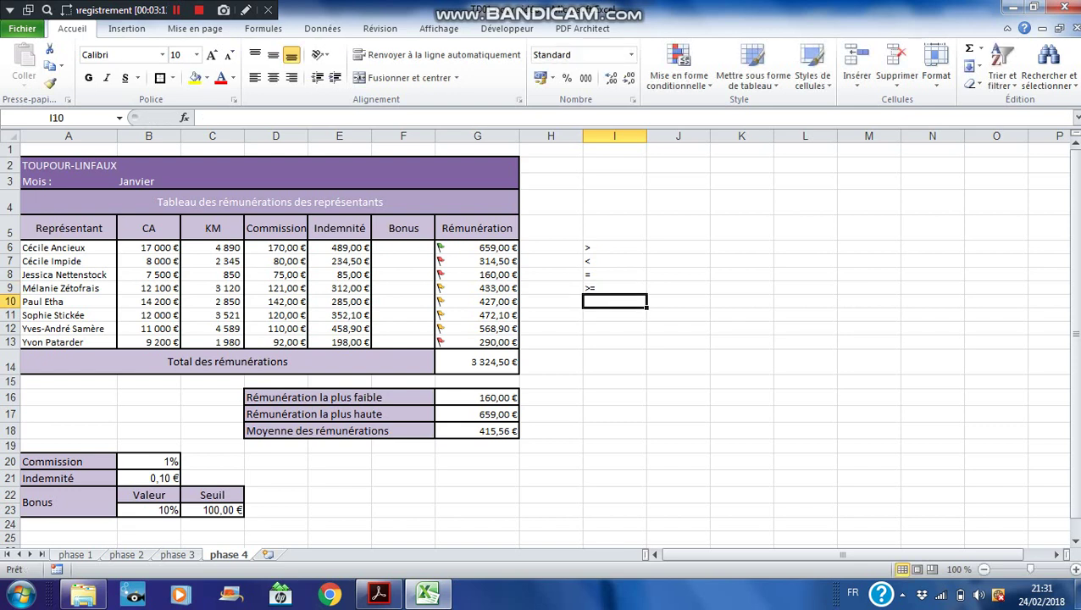
type("<")
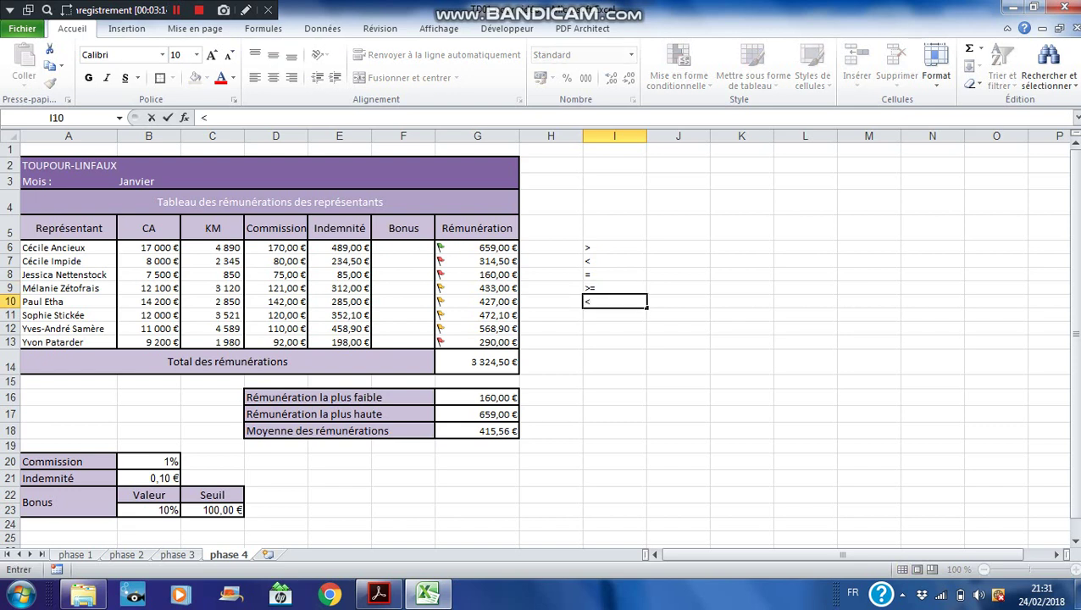
type("=")
key("Return")
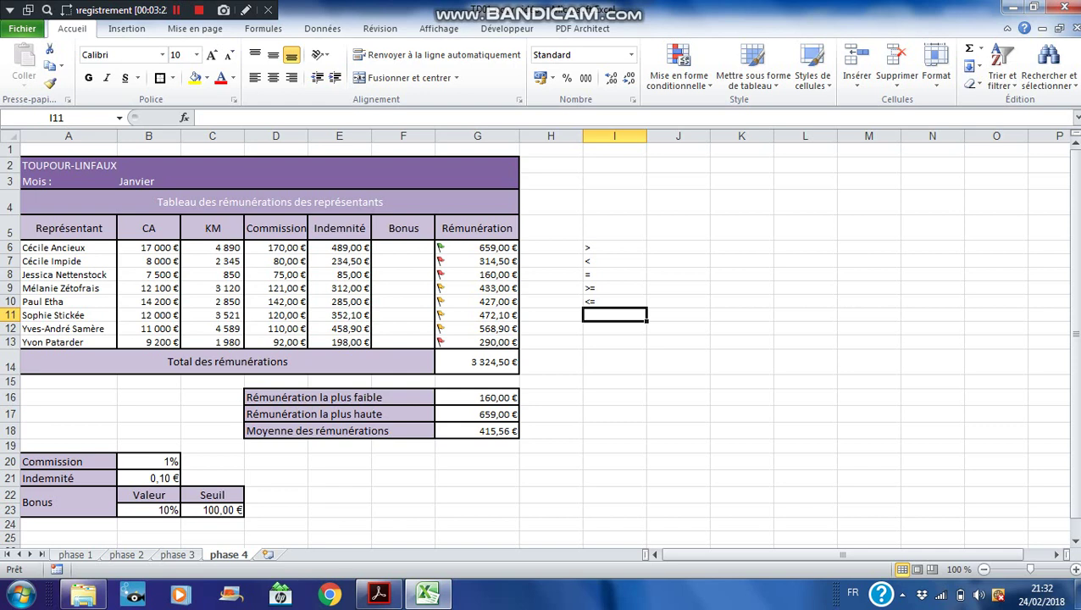
type("<>")
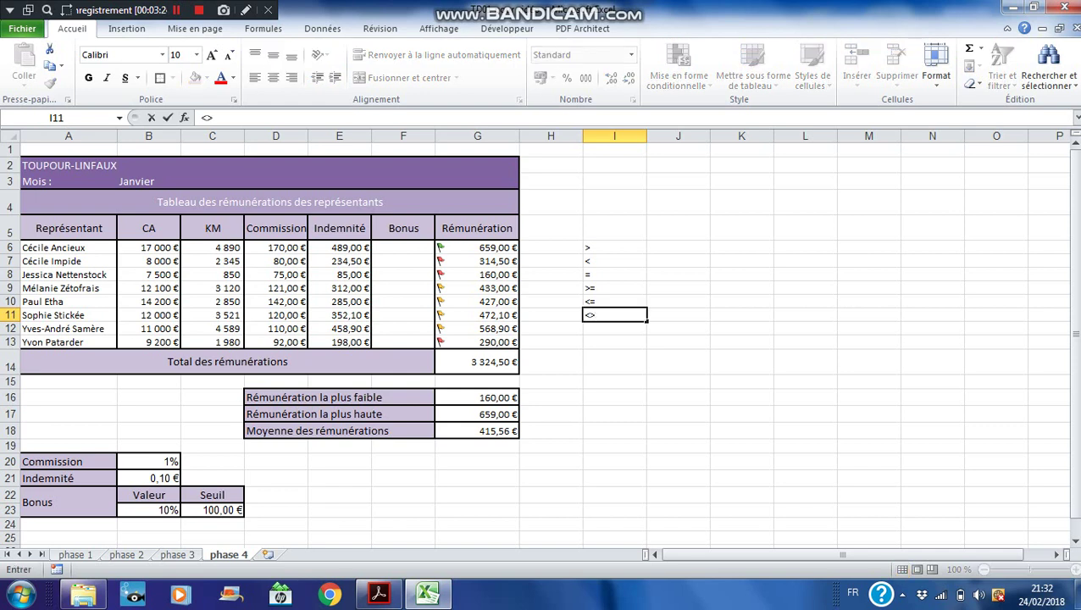
key("Return")
Move the list of comparison operators from I6:I11 to J6:J11
left_click_drag(614, 247, 614, 315)
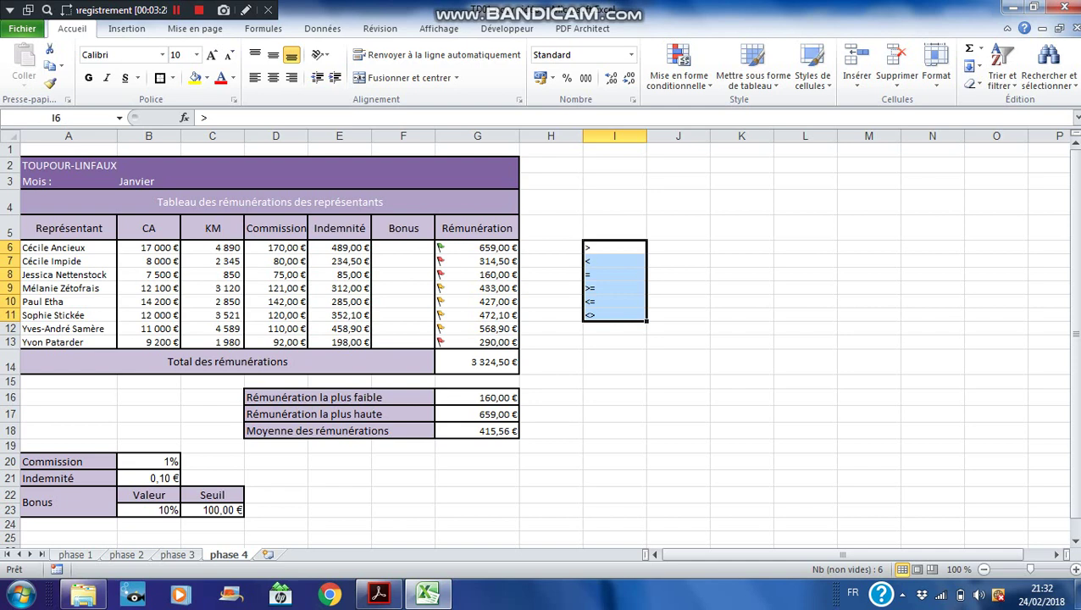
left_click_drag(646, 282, 696, 281)
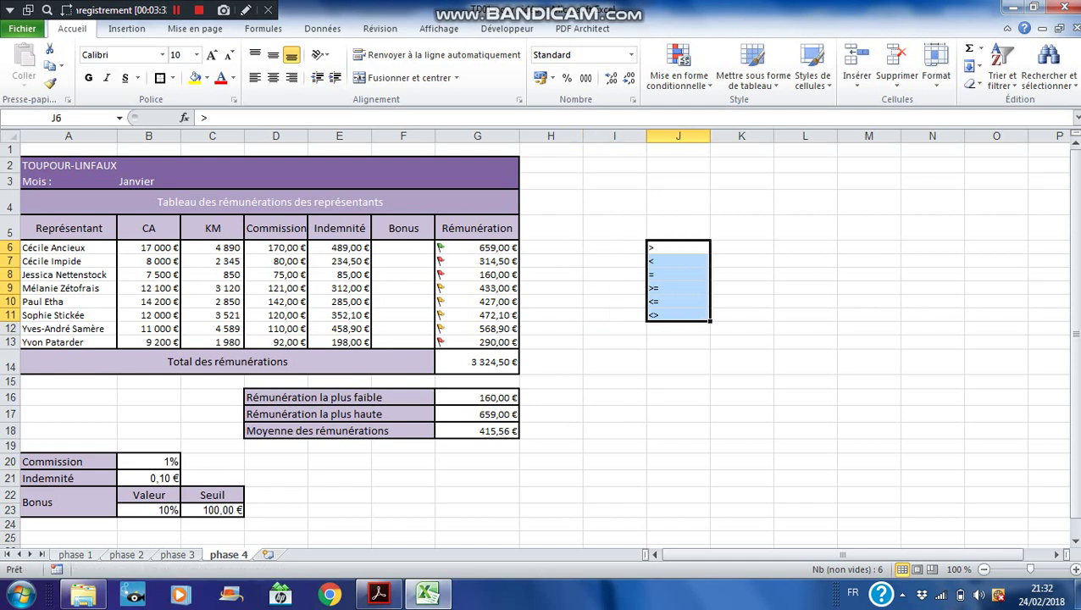
Enter Cellule in I6 and quelque chose in K6, on either side of the > operator
left_click(614, 248)
type("Cellu")
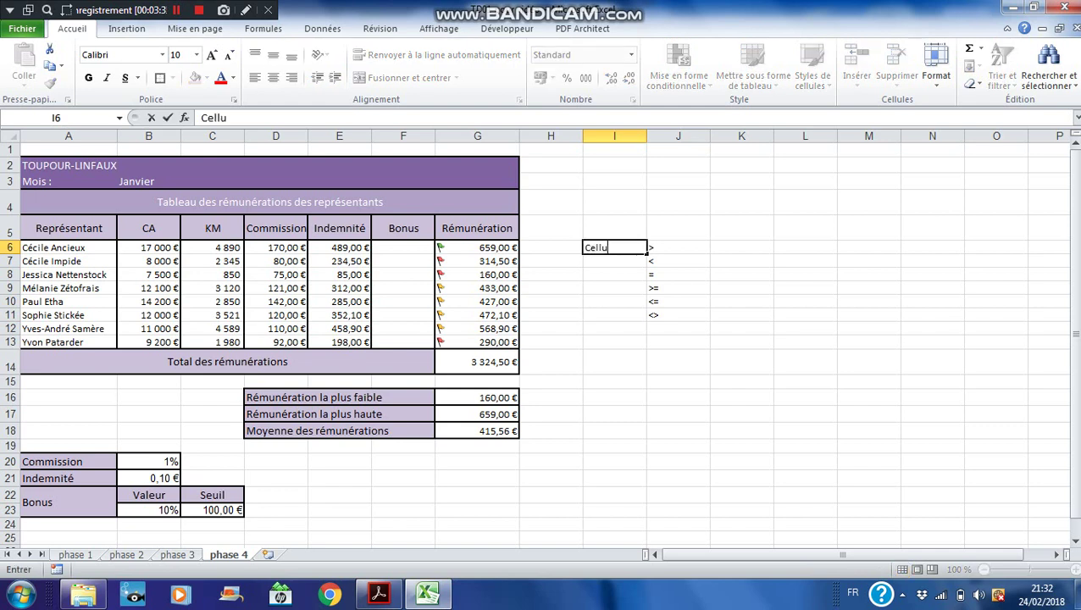
type("le")
left_click(614, 288)
left_click_drag(614, 247, 613, 315)
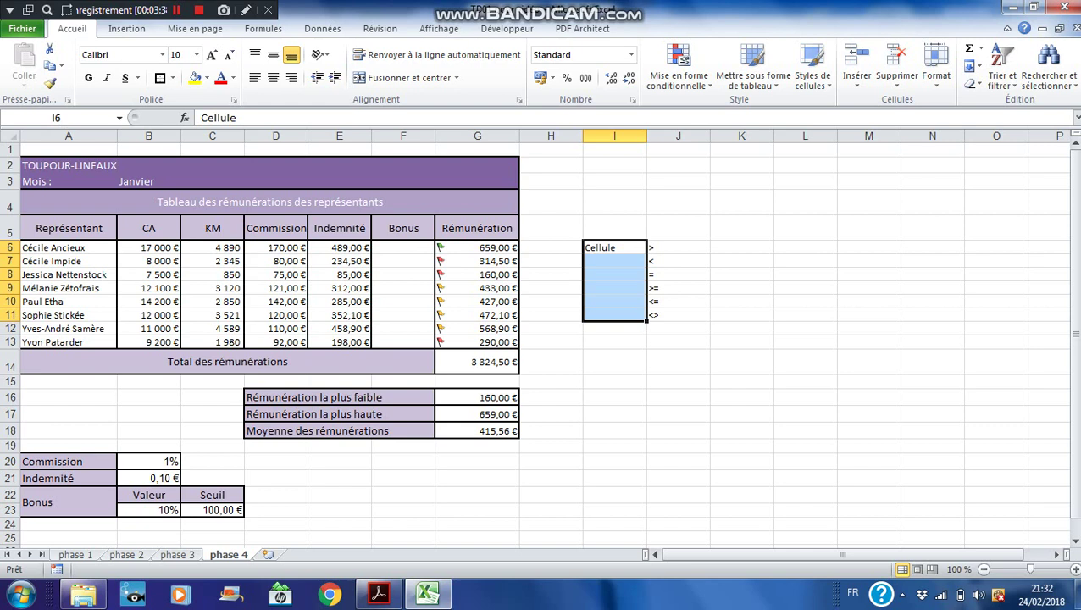
left_click(741, 248)
type("qu")
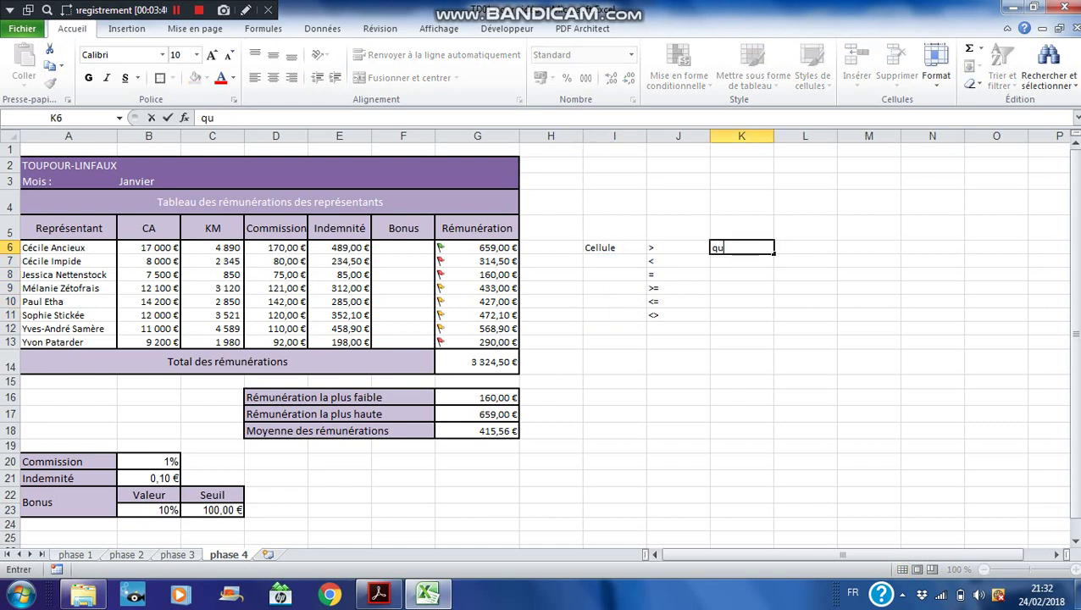
type("elque chose")
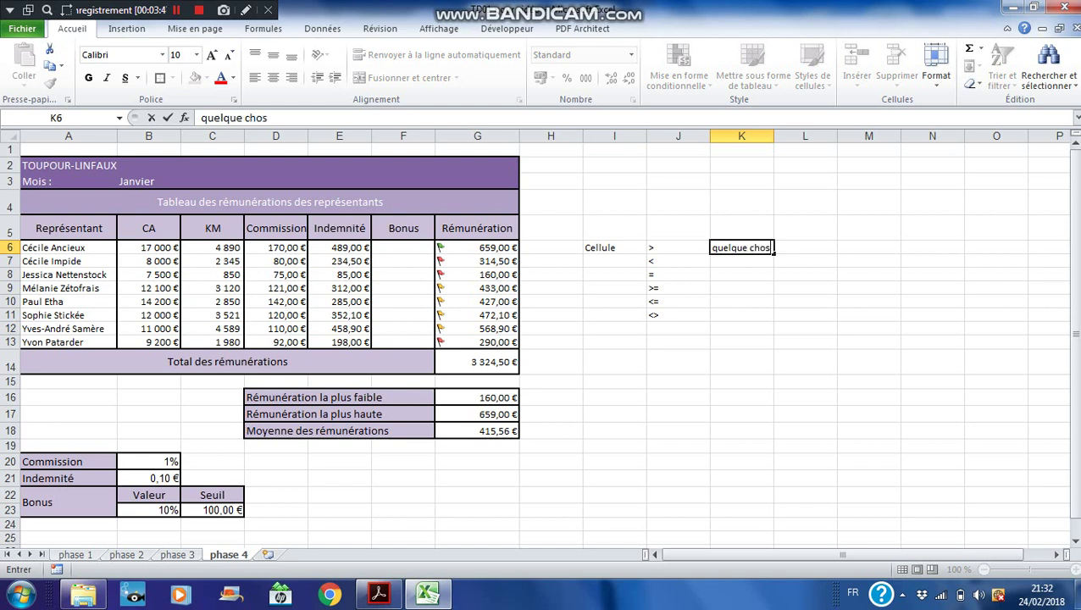
key("Return")
List the possible comparison targets in K7:K11: cellule, nombre, fonction, "Texte" and "Symbole", with quotation marks around the last two
type("cellule")
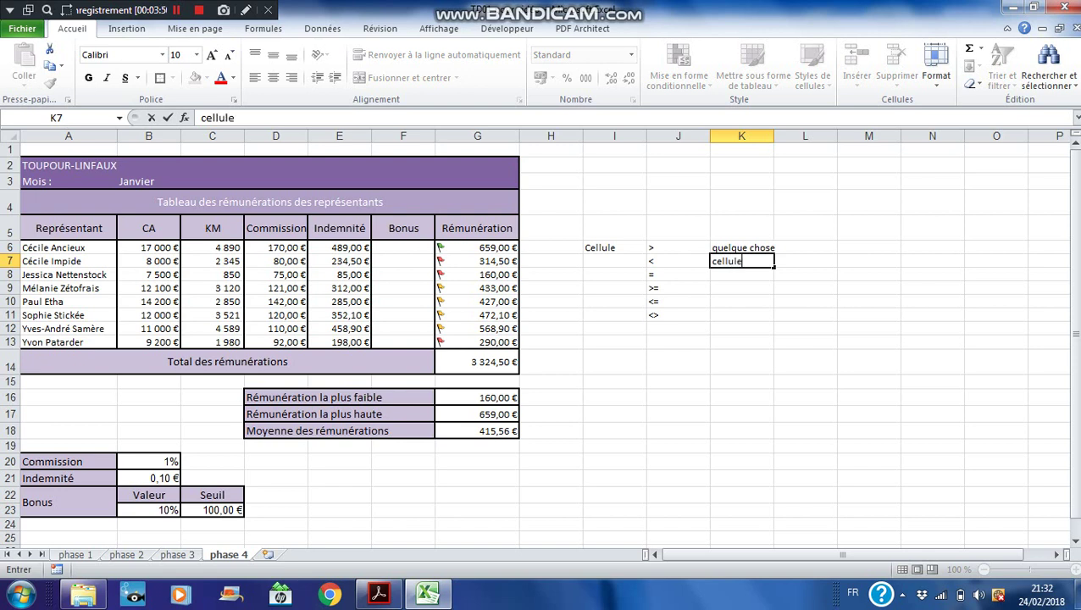
key("Return")
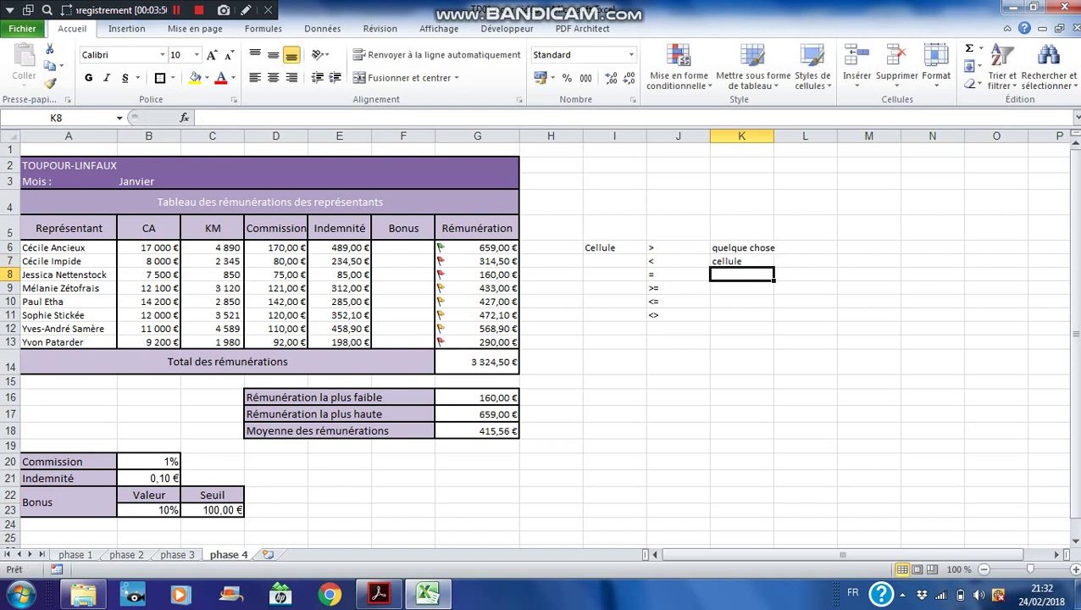
type("nombre")
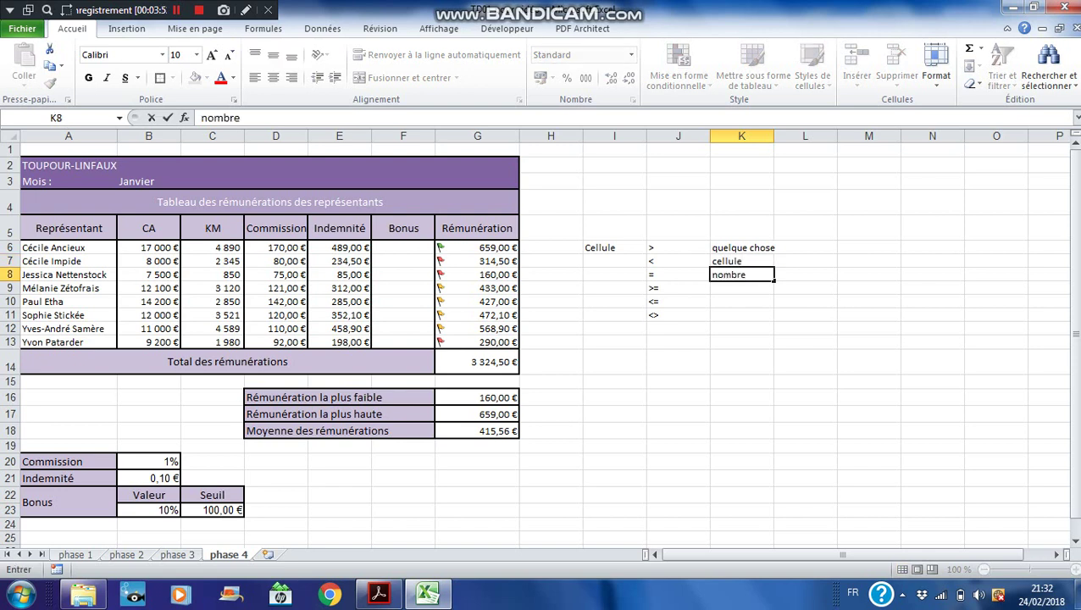
key("Return")
type("fonction")
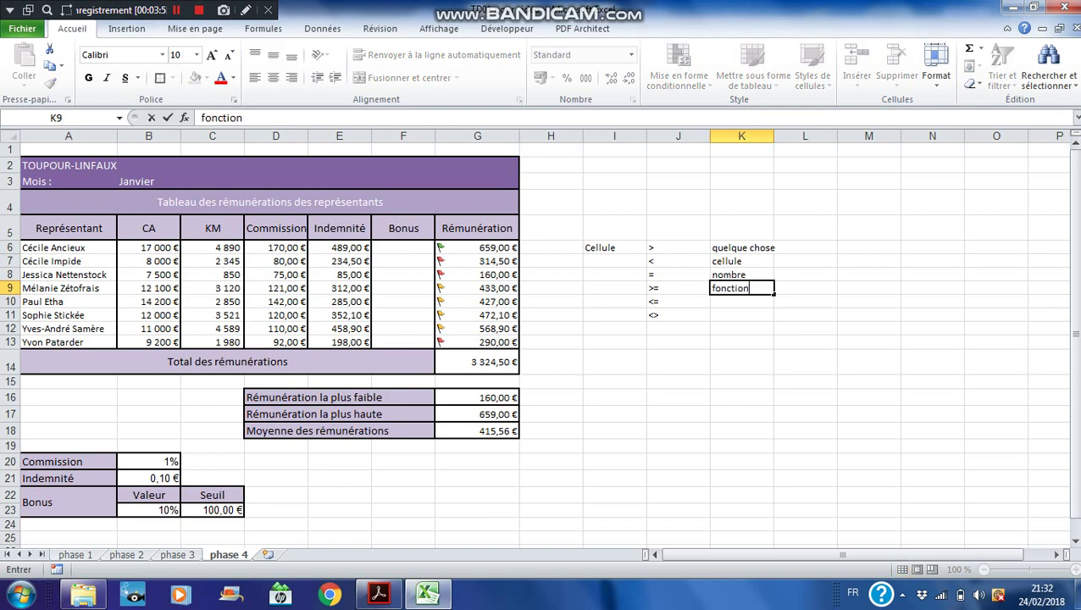
key("Return")
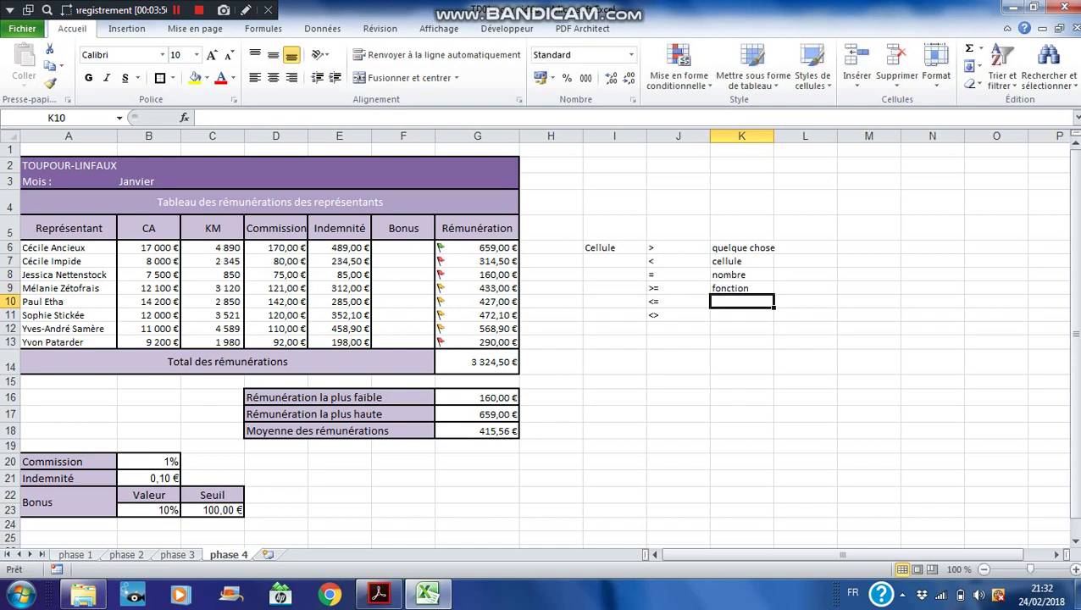
type("\"Texte\"")
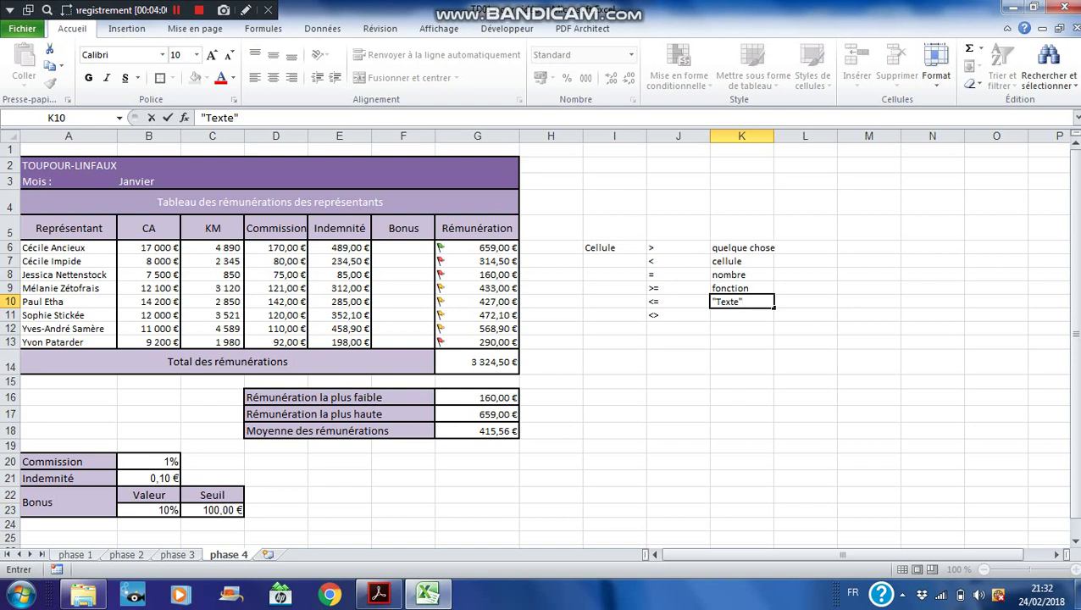
key("Return")
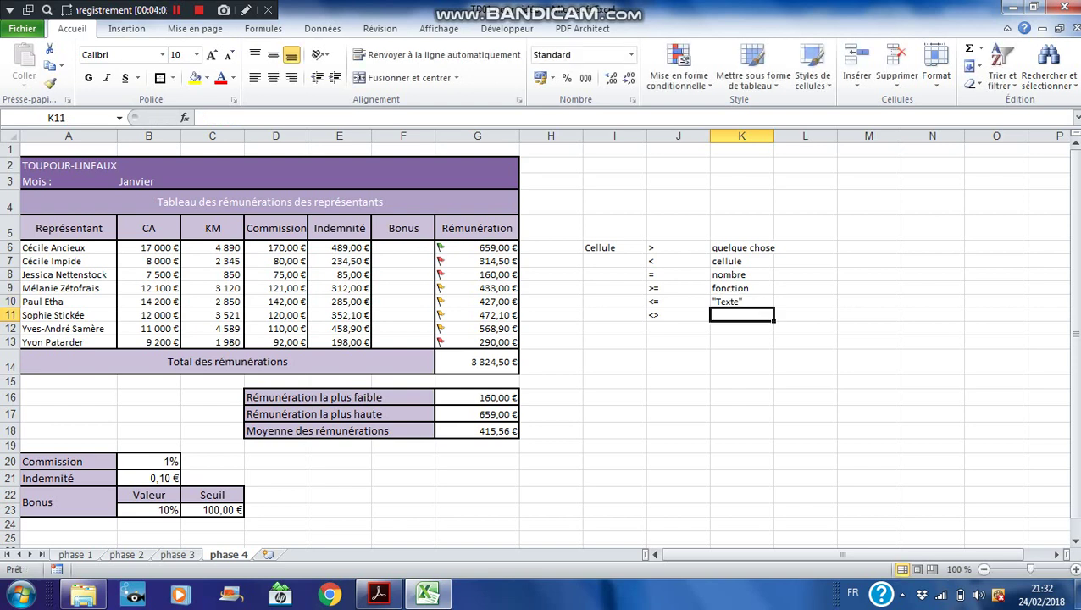
type("\"Sym")
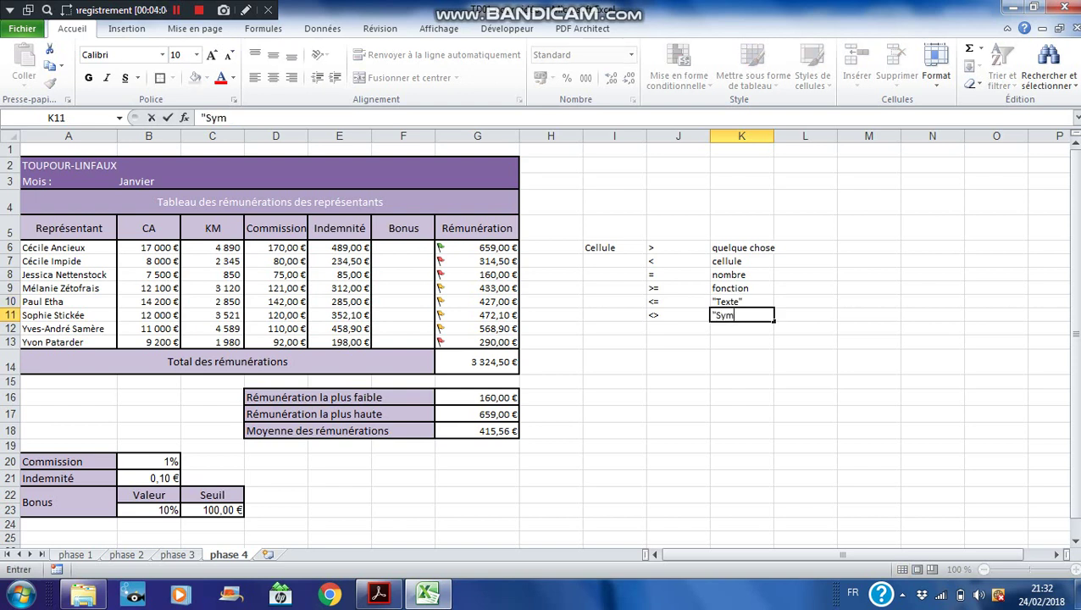
type("bole\"")
left_click_drag(614, 248, 741, 329)
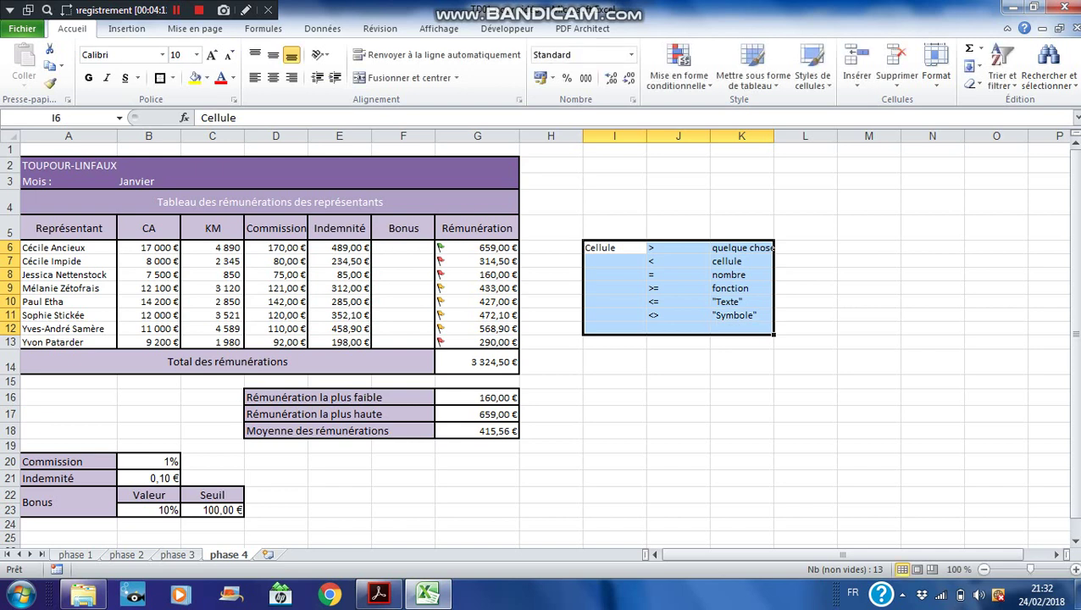
Write the conditional bonus formula =SI(D6>=100;D6*10%;0) in F6, the first cell of the Bonus column
left_click(403, 248)
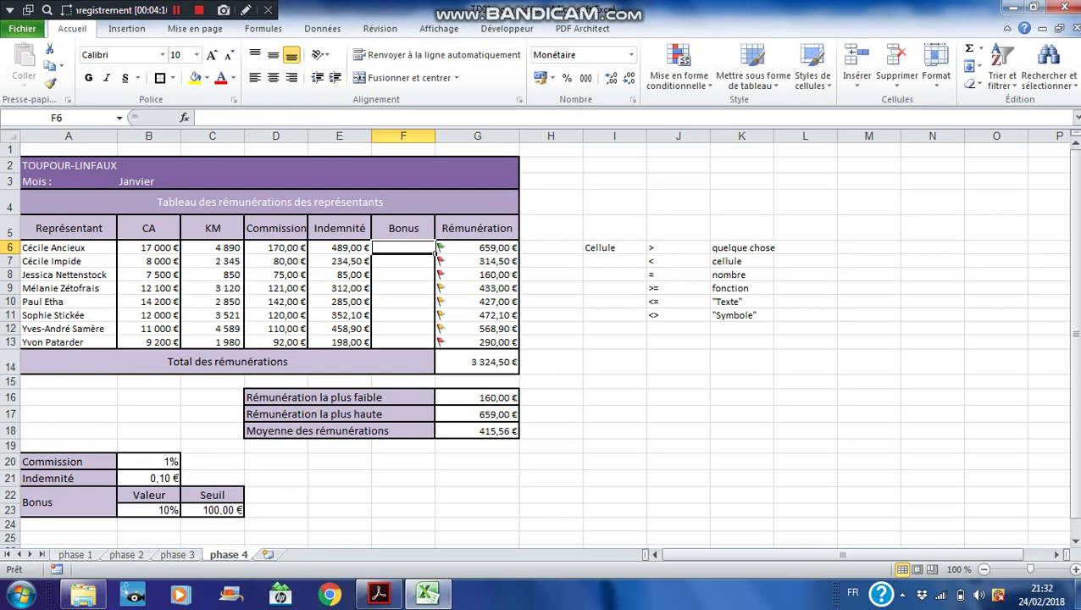
type("=si")
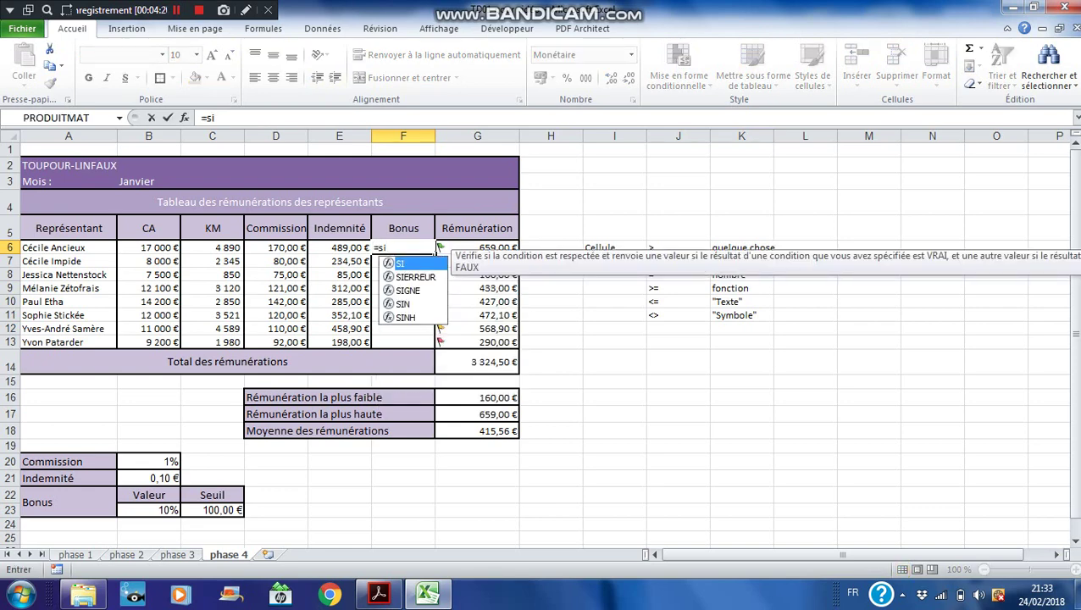
key("Tab")
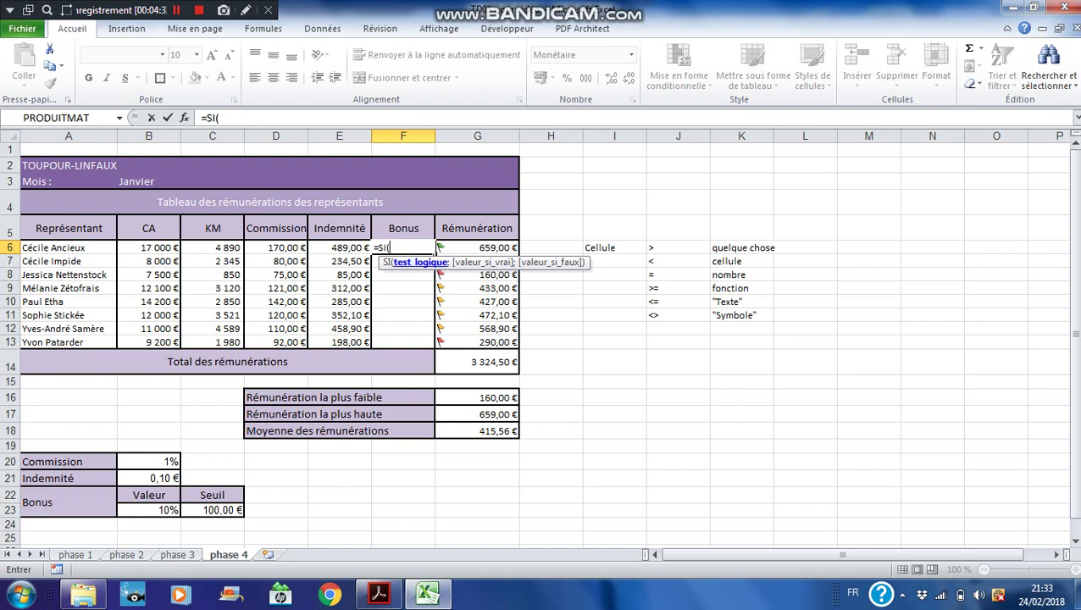
left_click(276, 248)
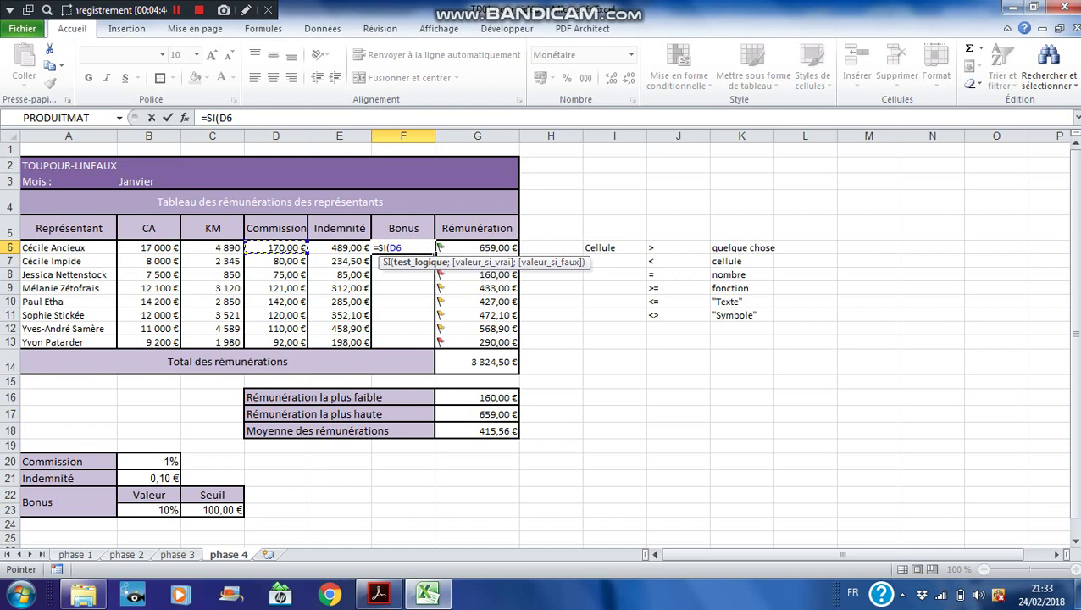
type(">=100")
type(";")
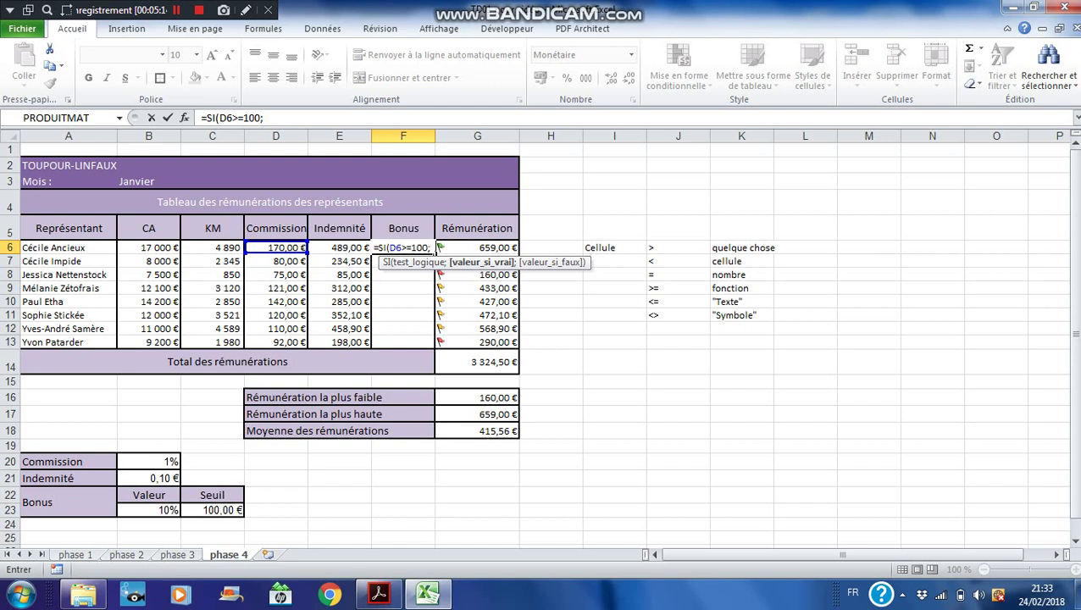
left_click(276, 248)
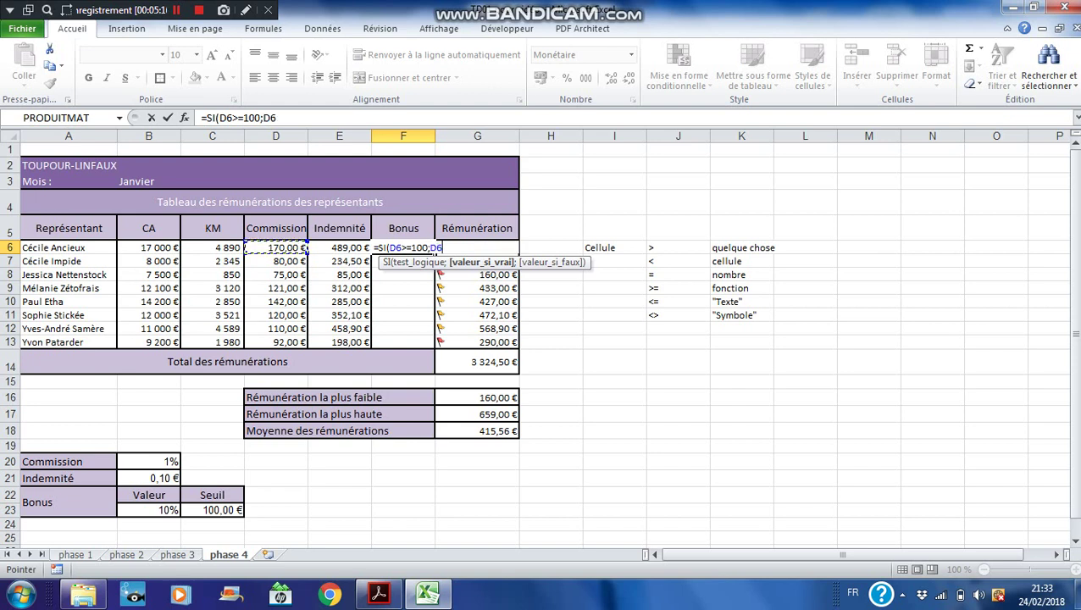
type("*10%;")
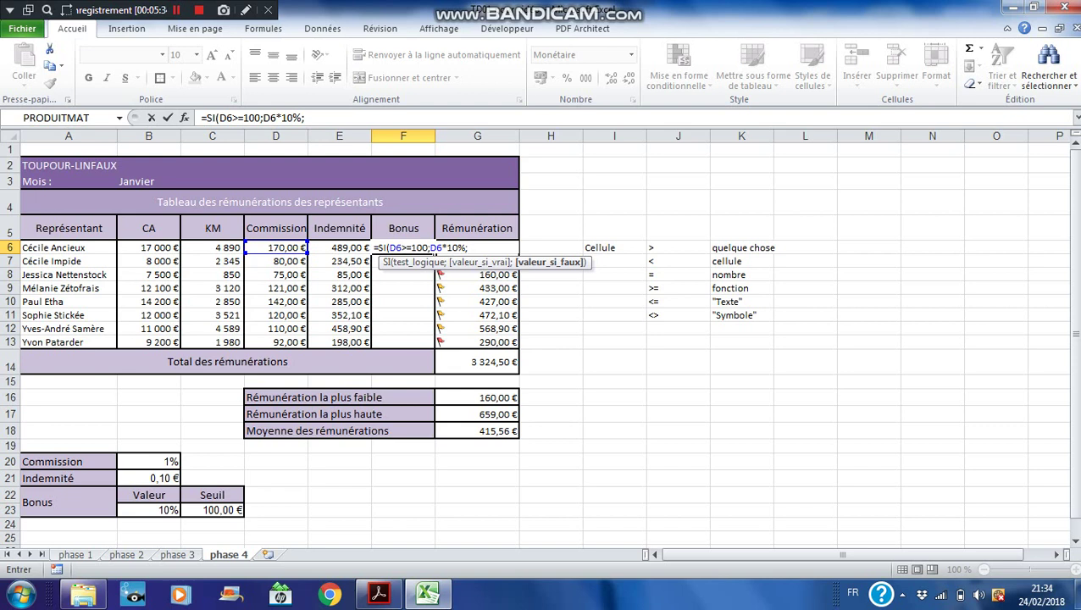
type("0)")
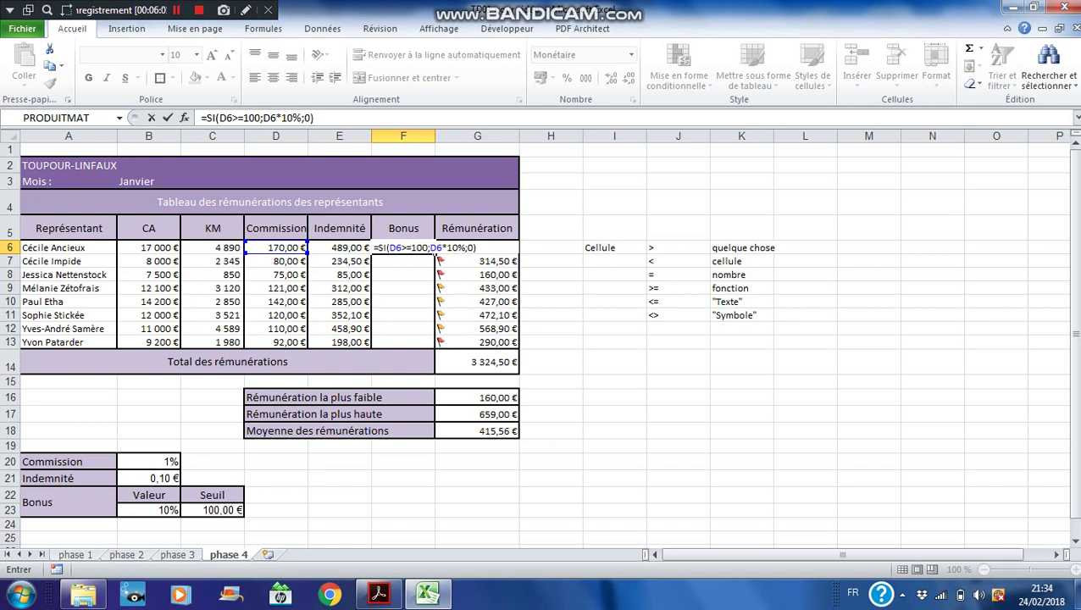
Replace the constant 100 in the F6 formula's test with the absolute threshold reference $C$23
double_click(420, 248)
double_click(455, 249)
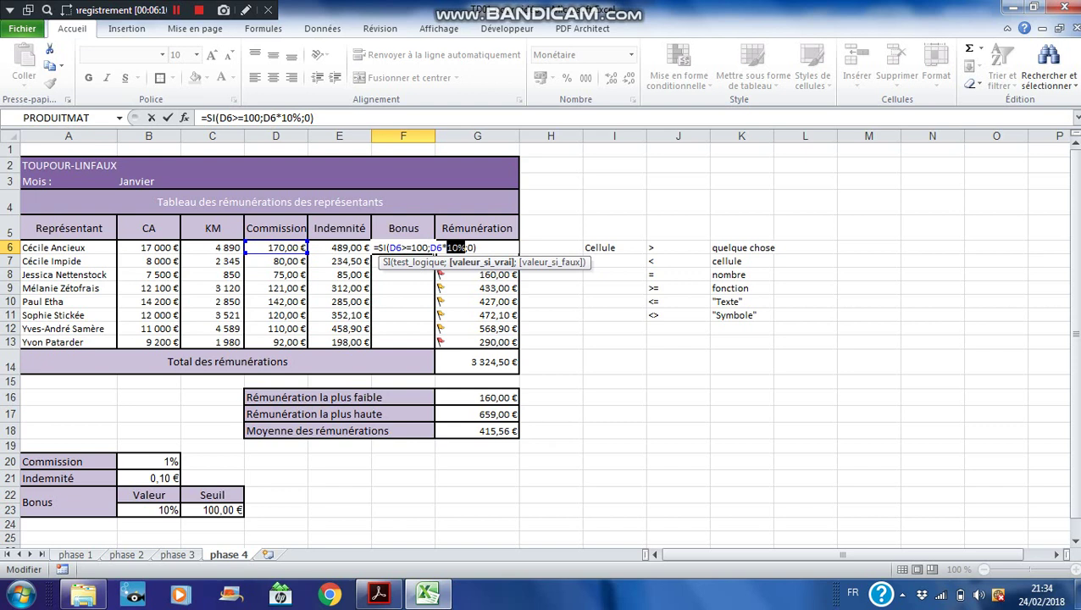
double_click(421, 247)
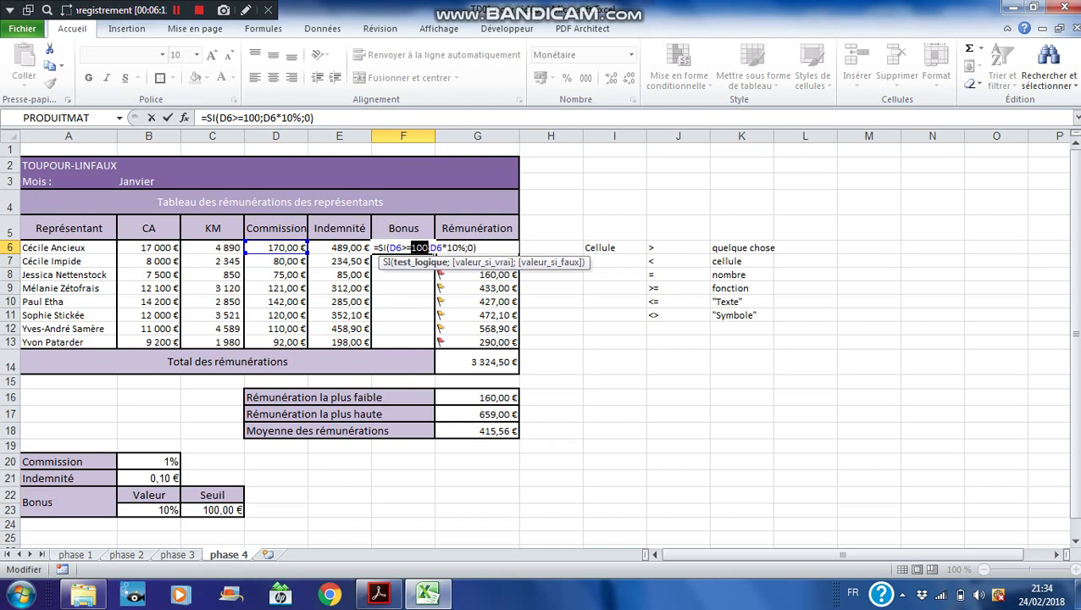
left_click(212, 509)
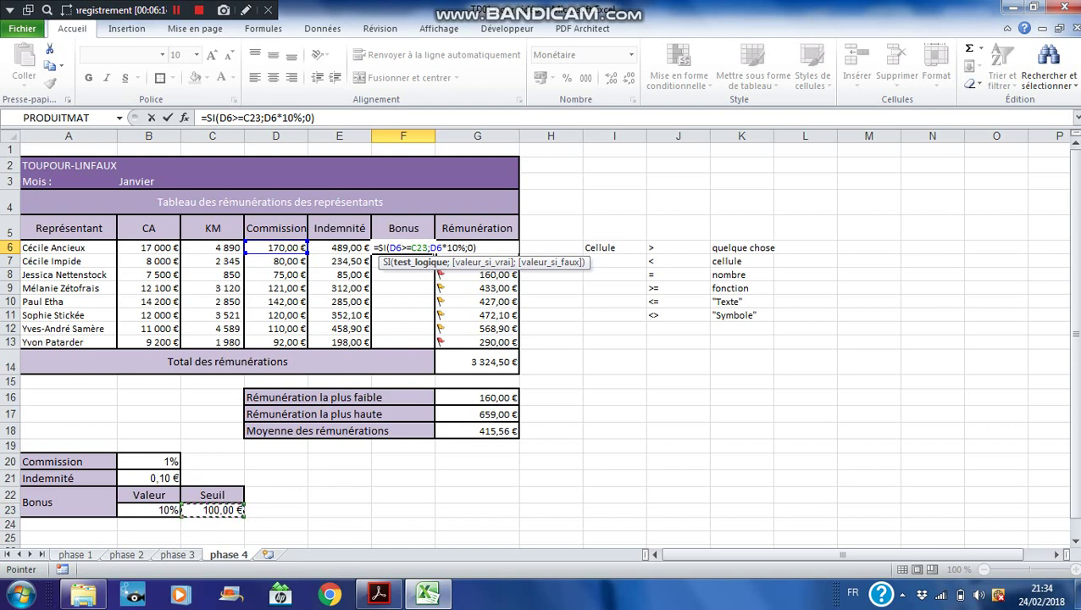
key("F4")
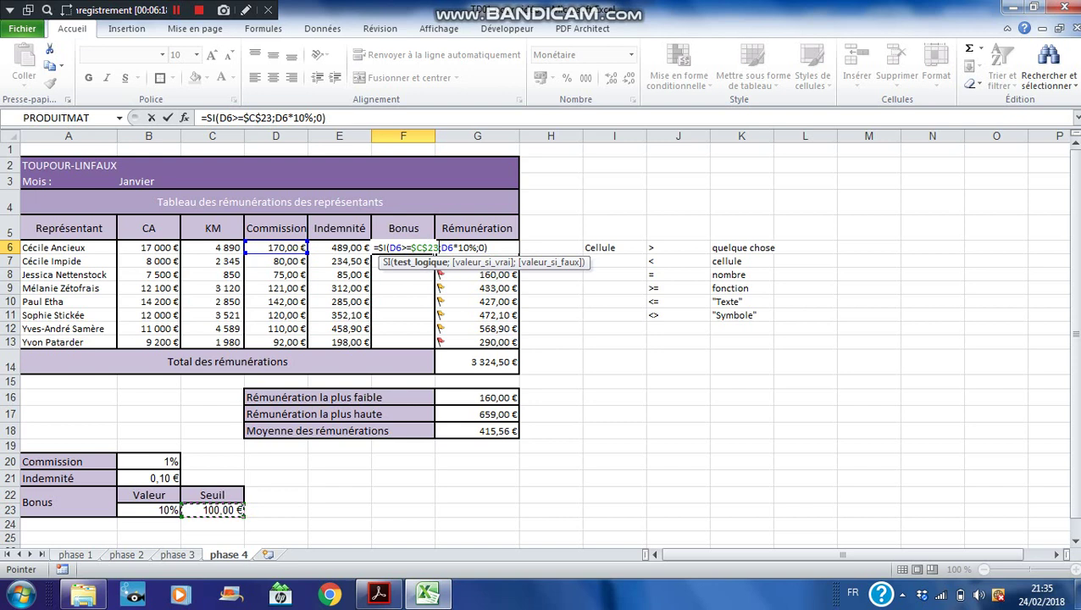
Replace 10% in the F6 formula with the absolute bonus value reference $B$23 and validate the formula
left_click_drag(457, 247, 475, 247)
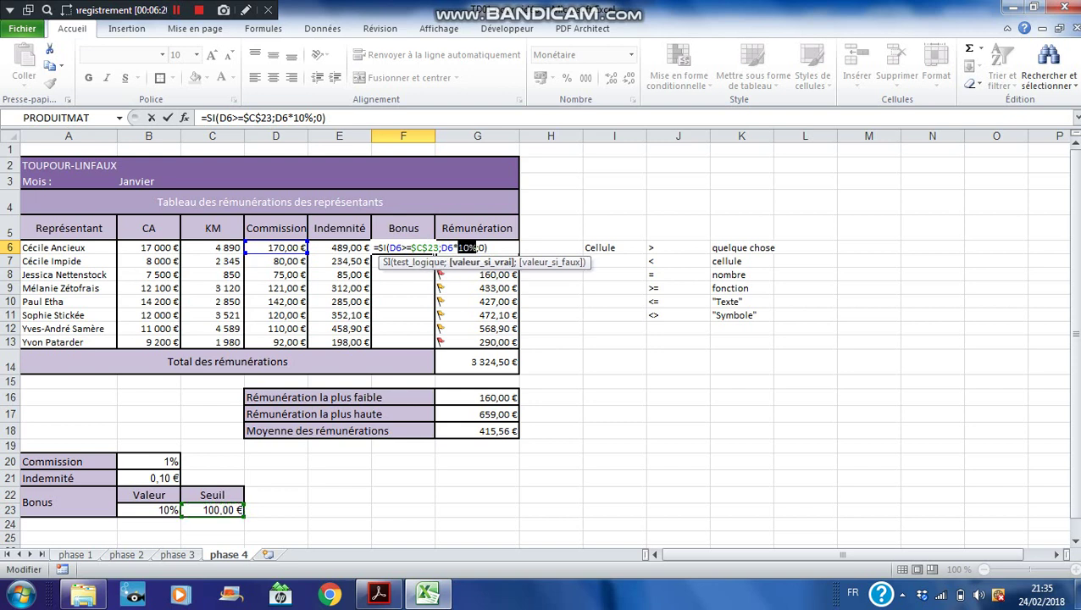
left_click(149, 510)
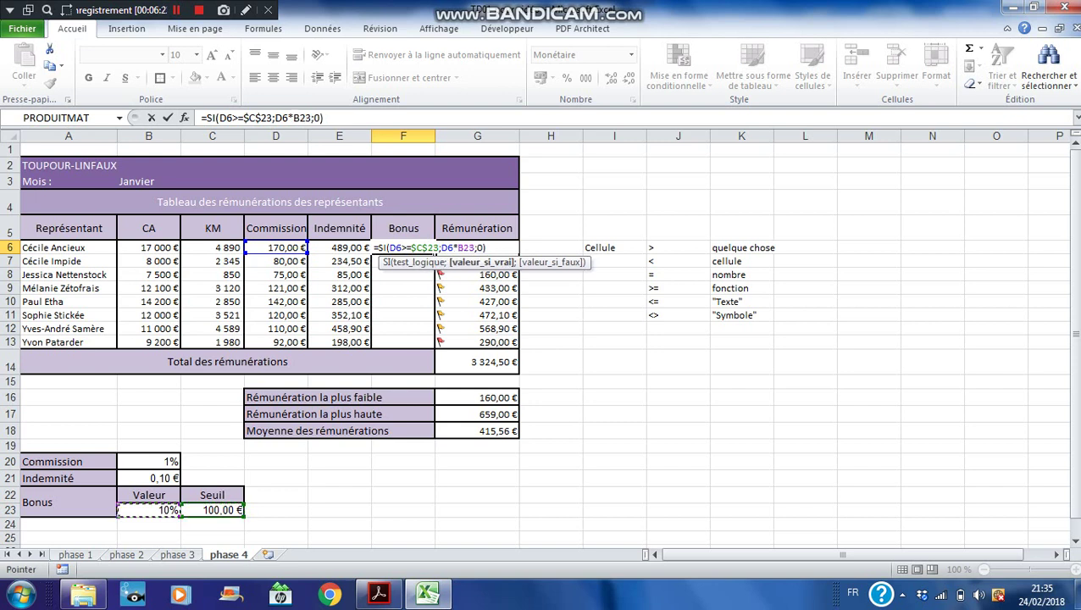
key("F4")
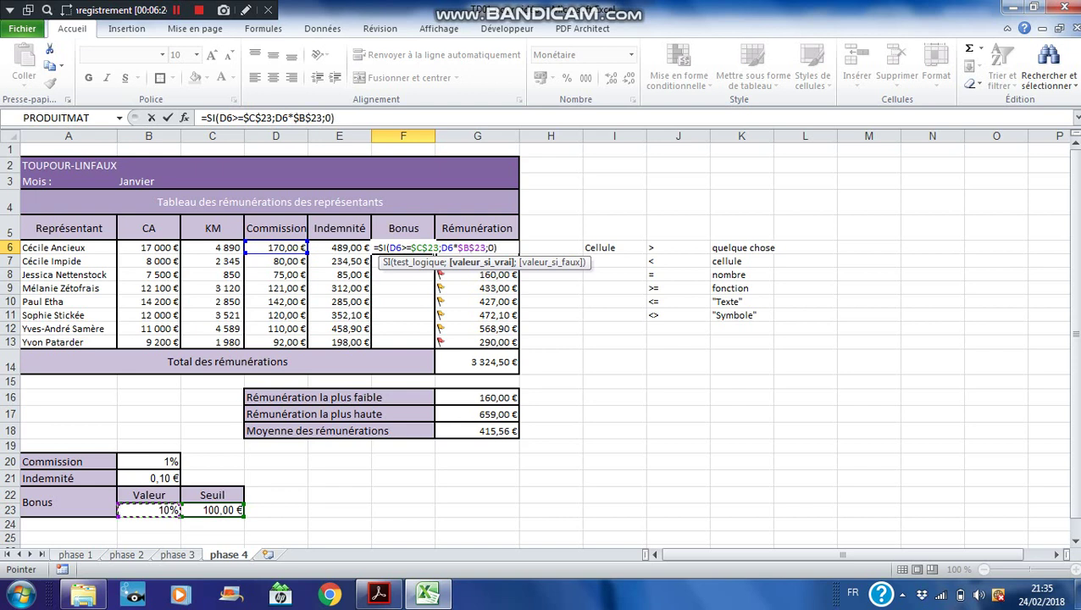
key("Return")
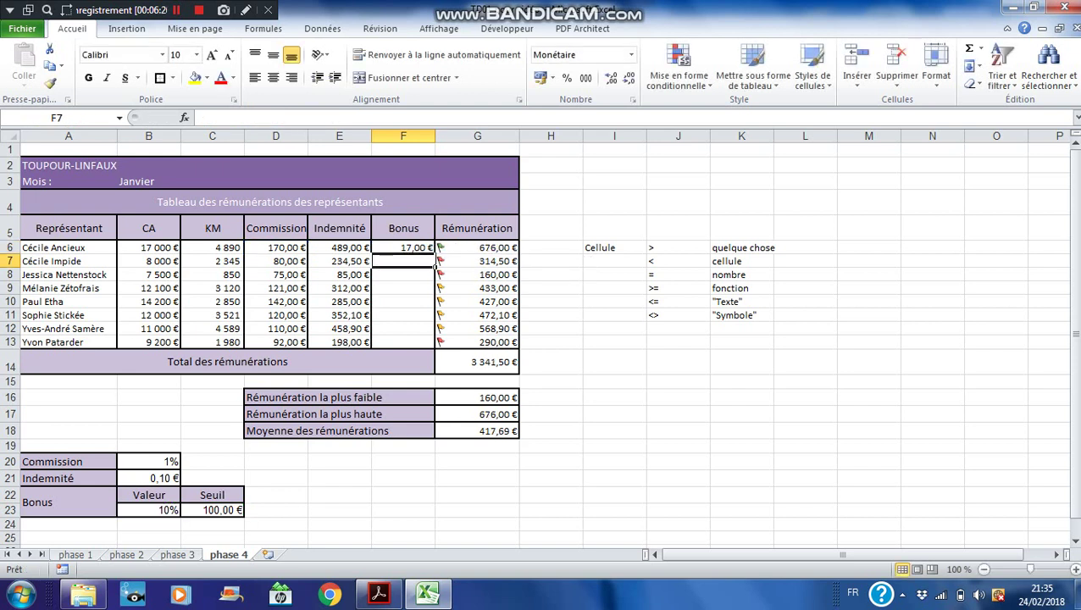
Copy the F6 bonus formula down to F13 without its formatting
left_click(403, 248)
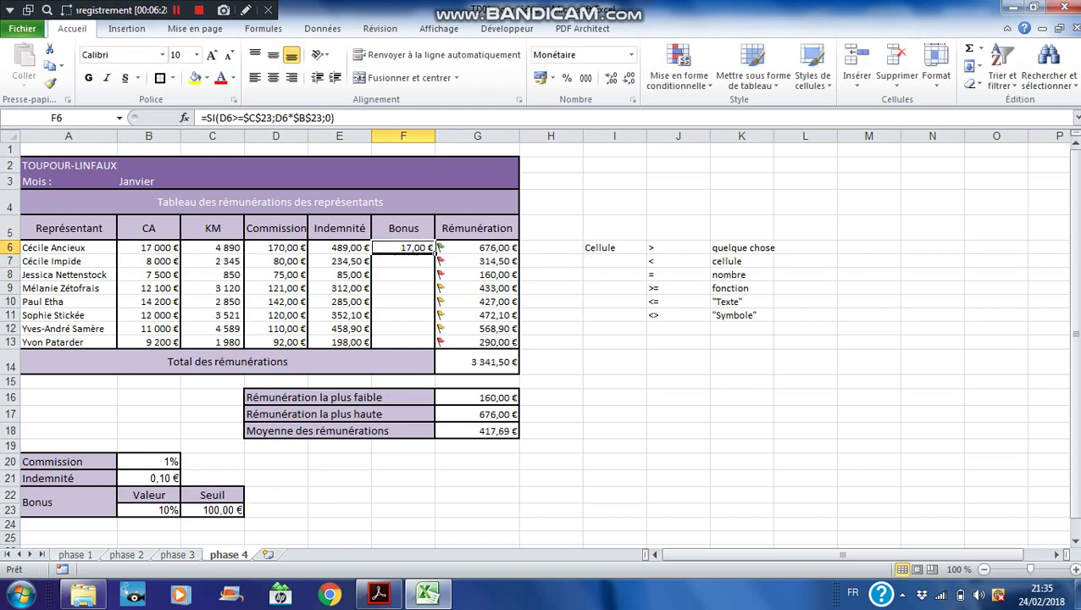
left_click_drag(434, 252, 436, 344)
left_click(445, 366)
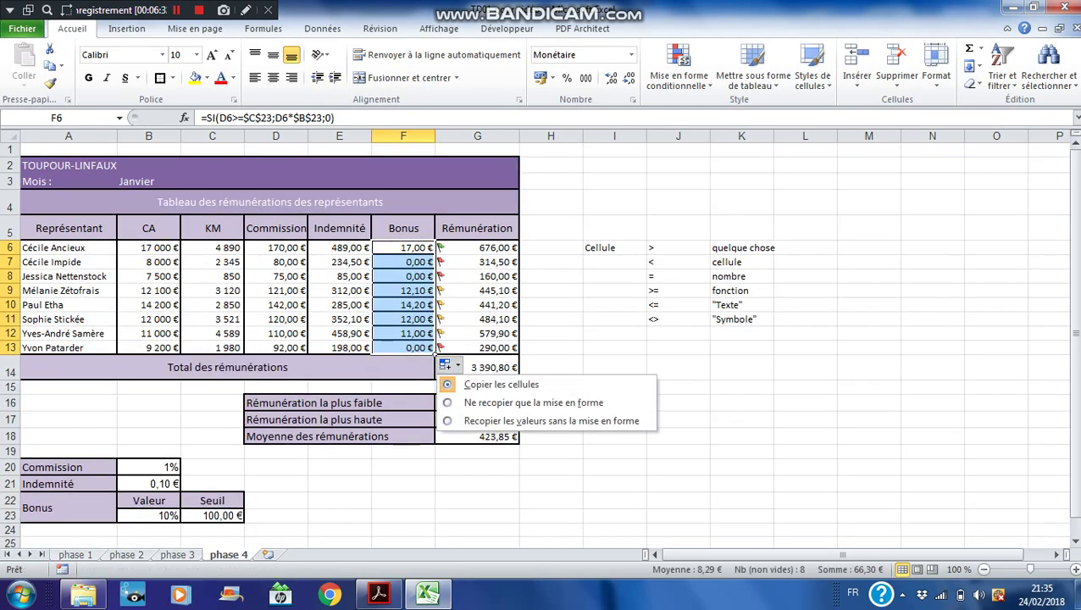
left_click(551, 421)
left_click(550, 382)
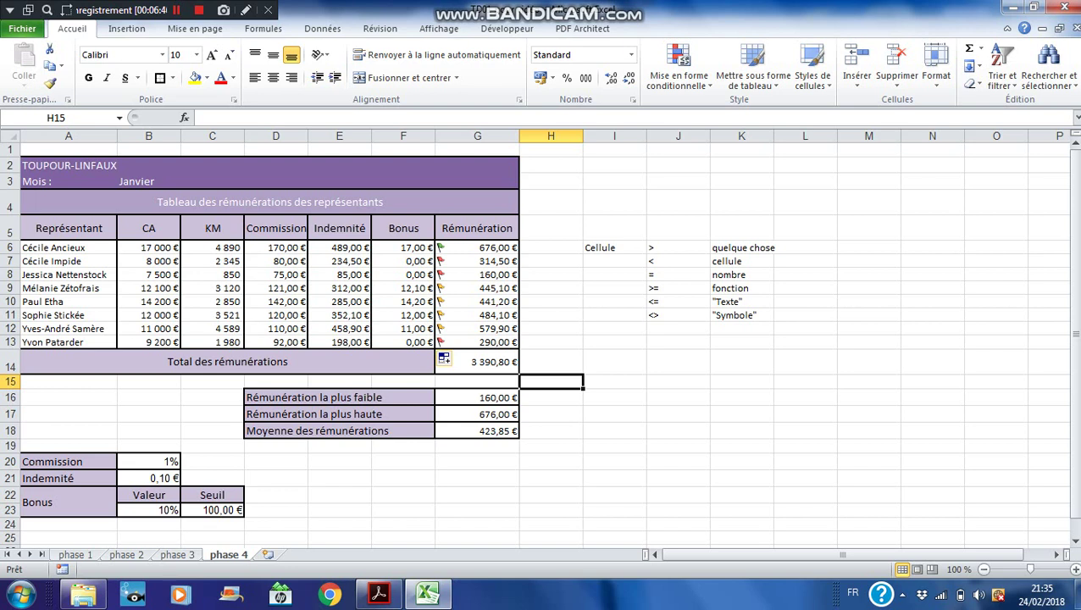
Delete the Indemnité amounts in E6:E13 and clear the Indemnité parameter in A21:B21, including its formatting
left_click_drag(338, 247, 338, 342)
key("Delete")
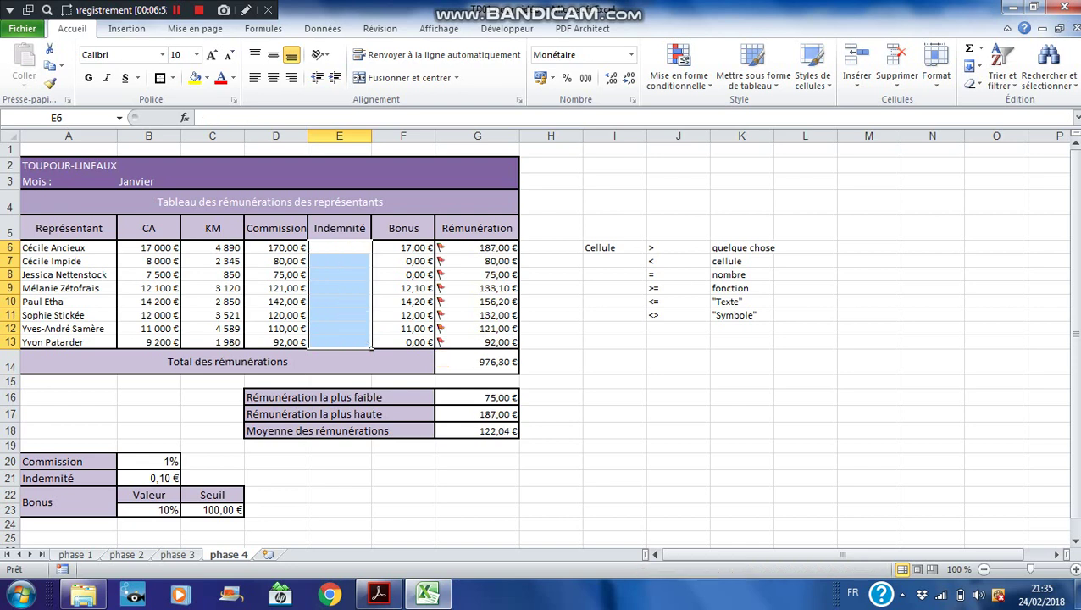
left_click_drag(60, 477, 180, 483)
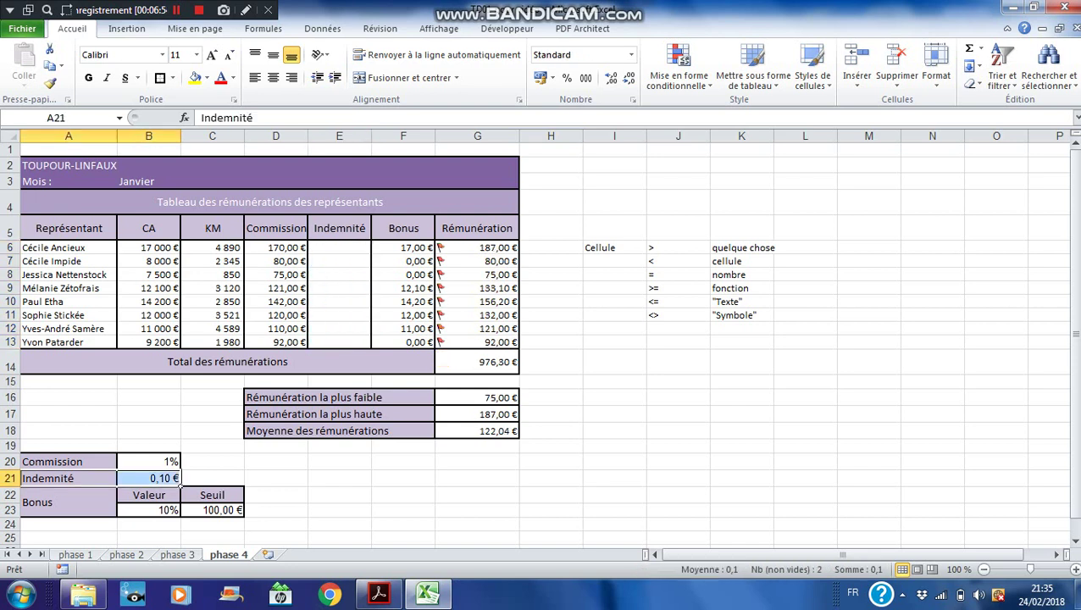
left_click(972, 83)
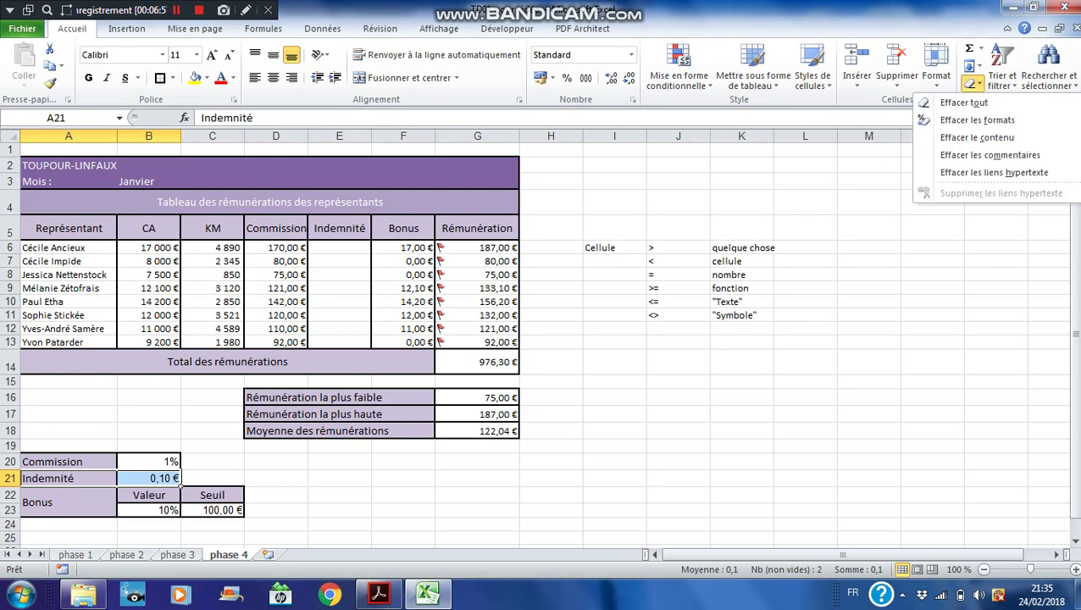
left_click(964, 101)
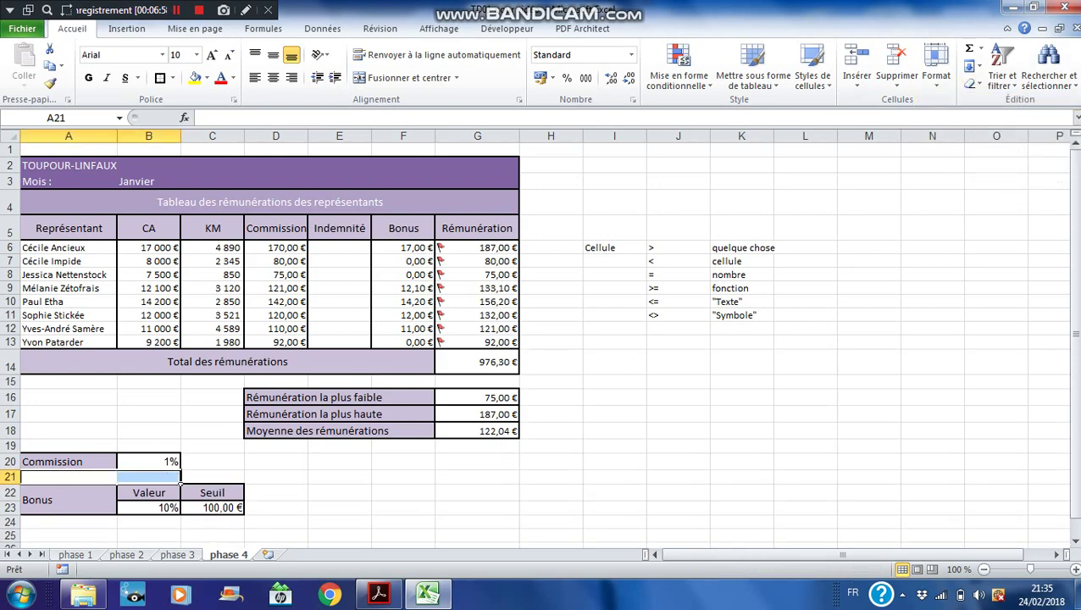
Consult the phase 2 rule in the PDF brief and copy the Bonus parameter block A22:C23 to A25
left_click(69, 535)
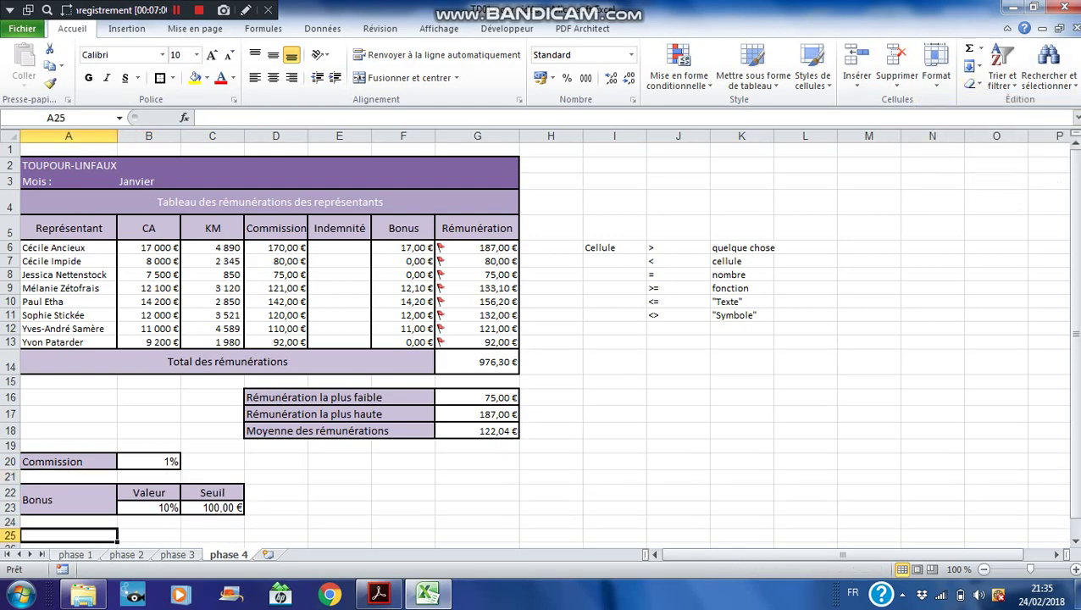
left_click(1075, 540)
left_click(1075, 540)
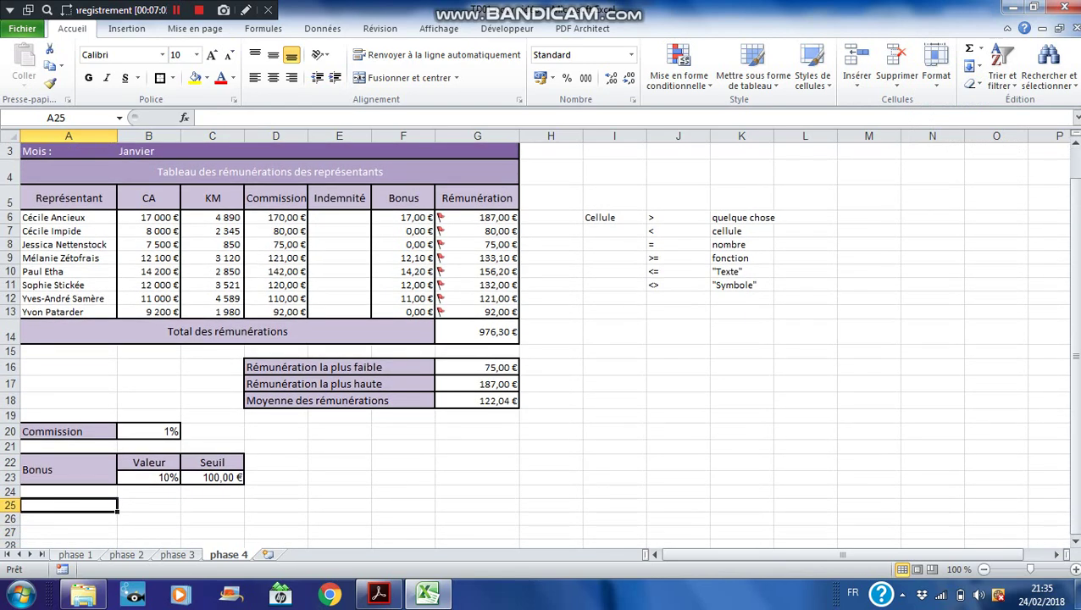
left_click(378, 595)
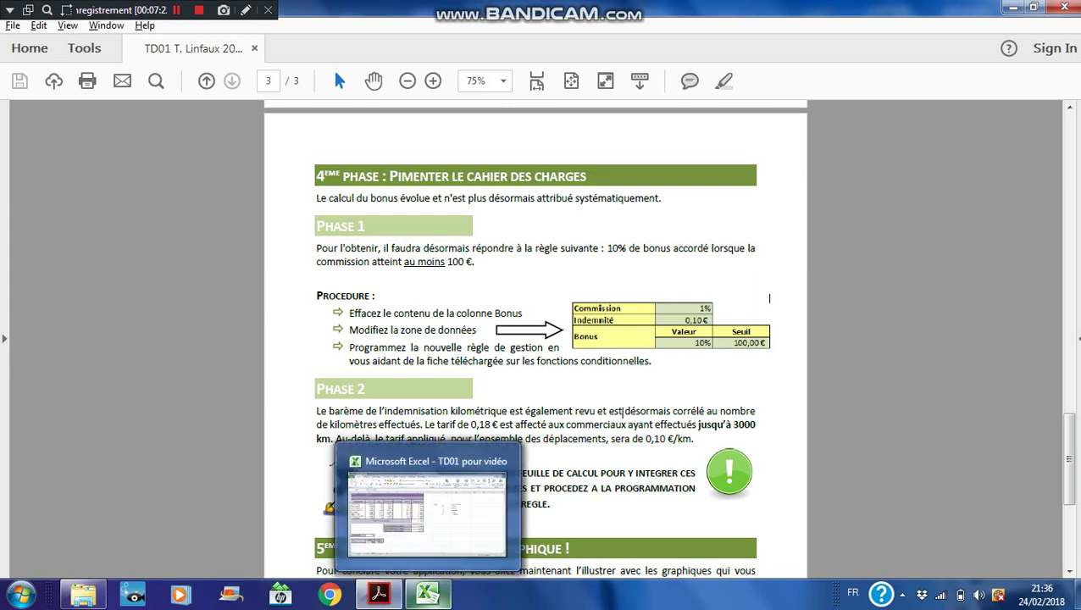
left_click(428, 592)
left_click(117, 483)
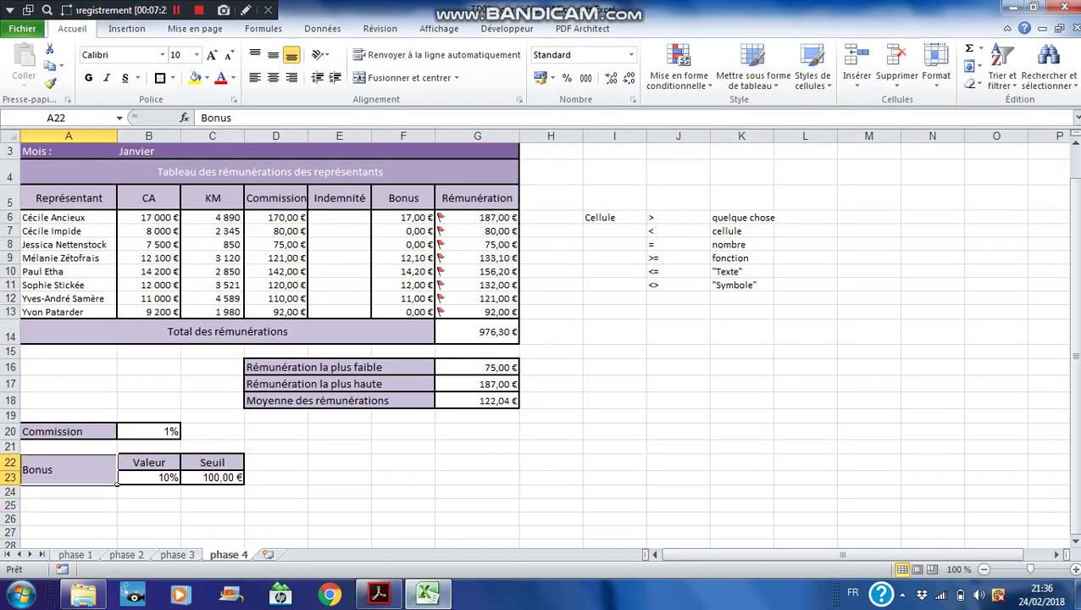
left_click_drag(117, 483, 222, 479)
key("ctrl+c")
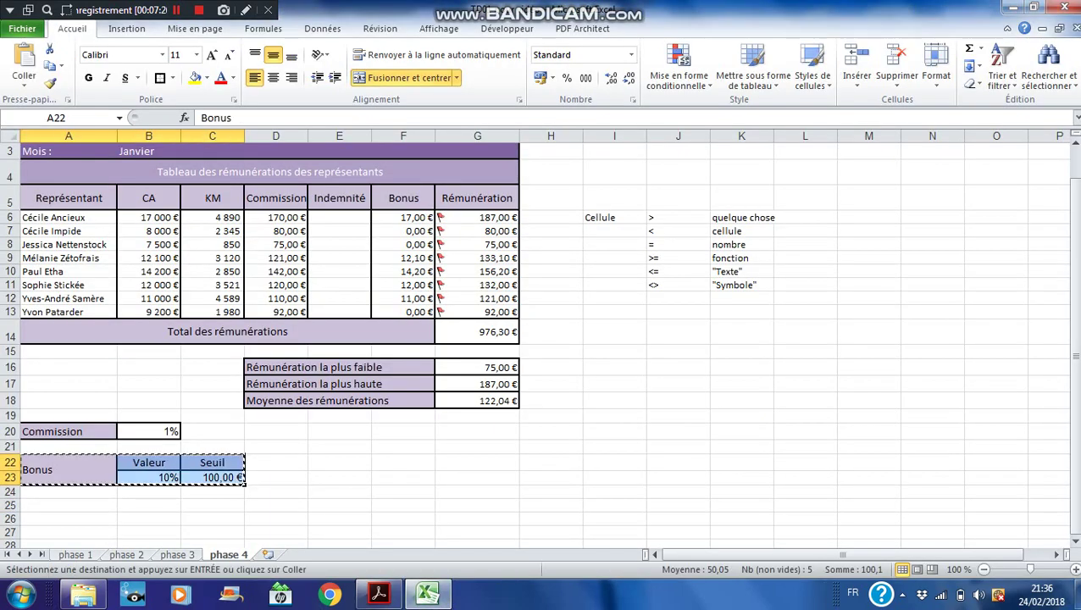
left_click(68, 505)
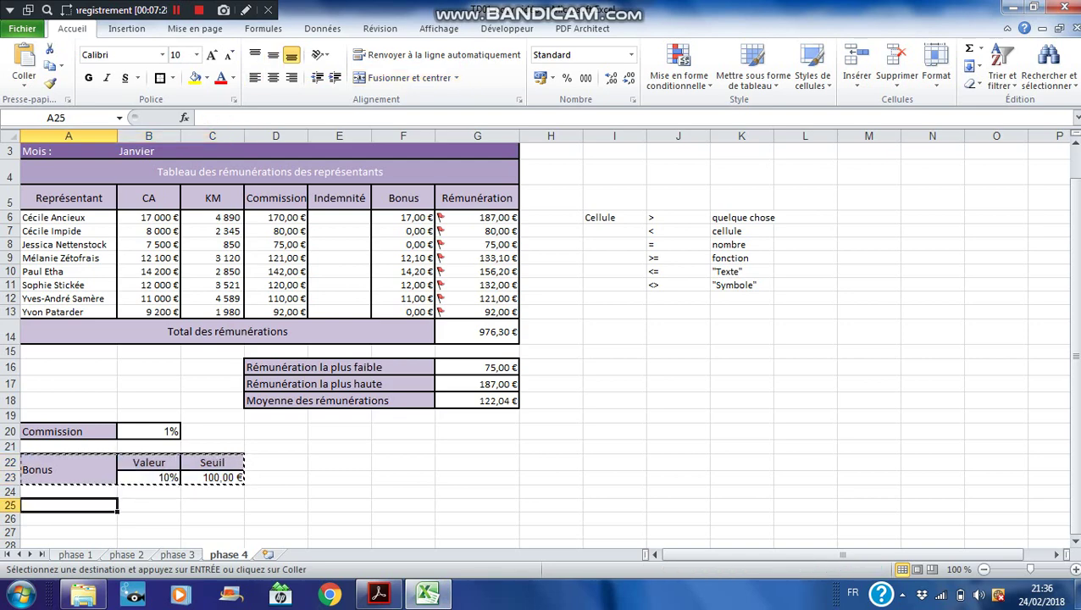
key("ctrl+v")
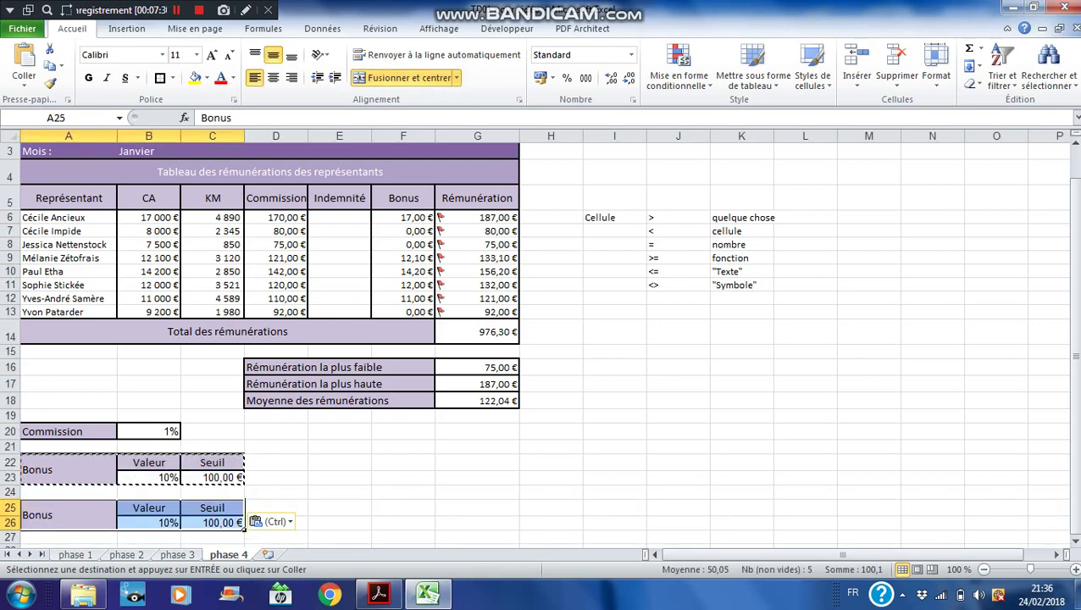
Relabel the copied block in A25 as Indemnité and give its value cell B26 the Monétaire format
double_click(36, 515)
double_click(36, 515)
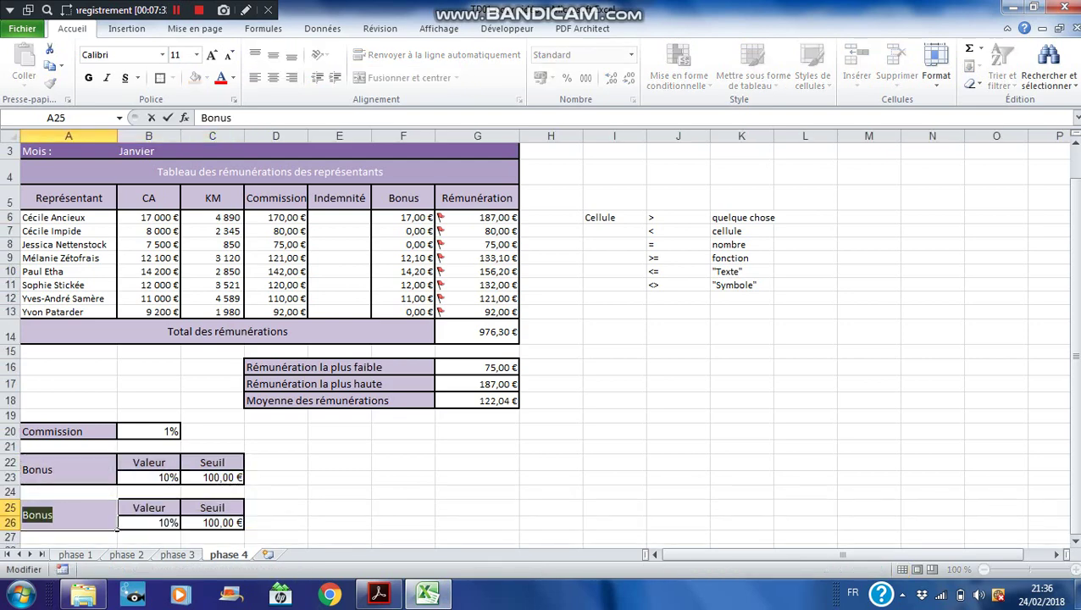
type("Indemnité")
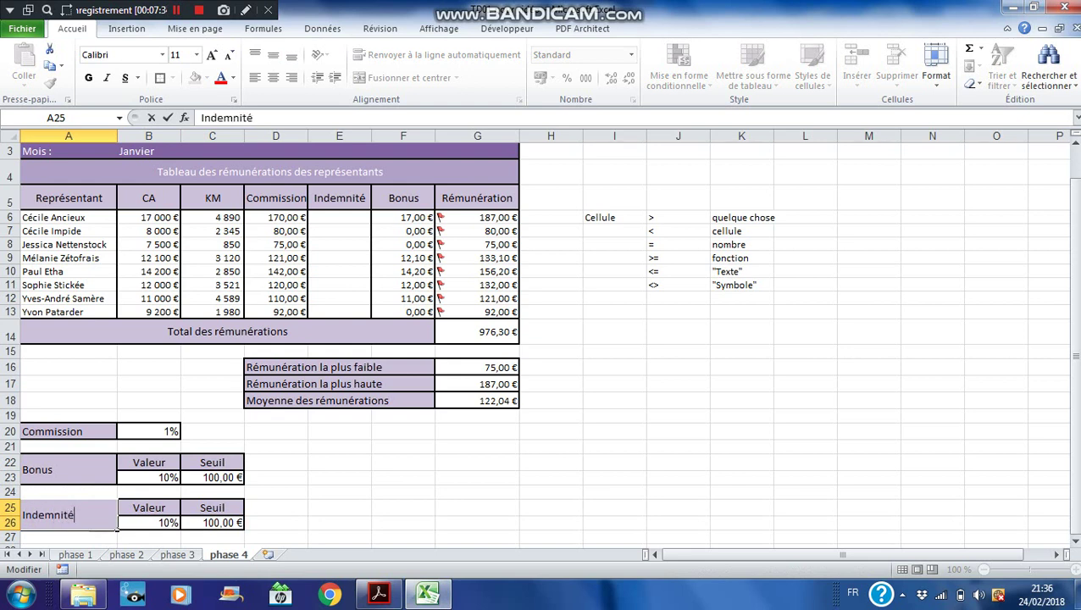
key("Tab")
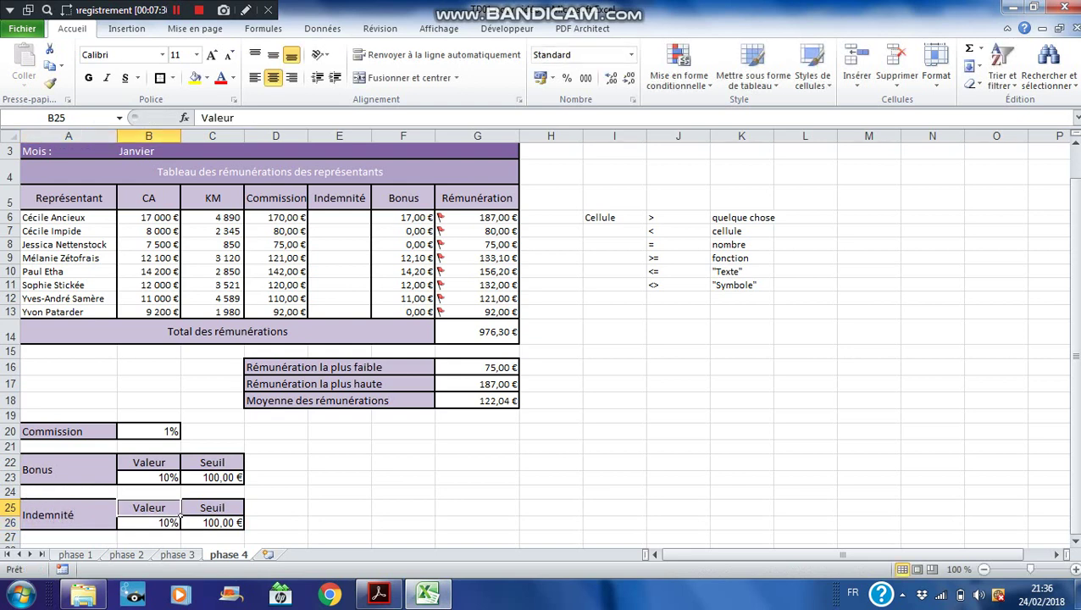
left_click(174, 524)
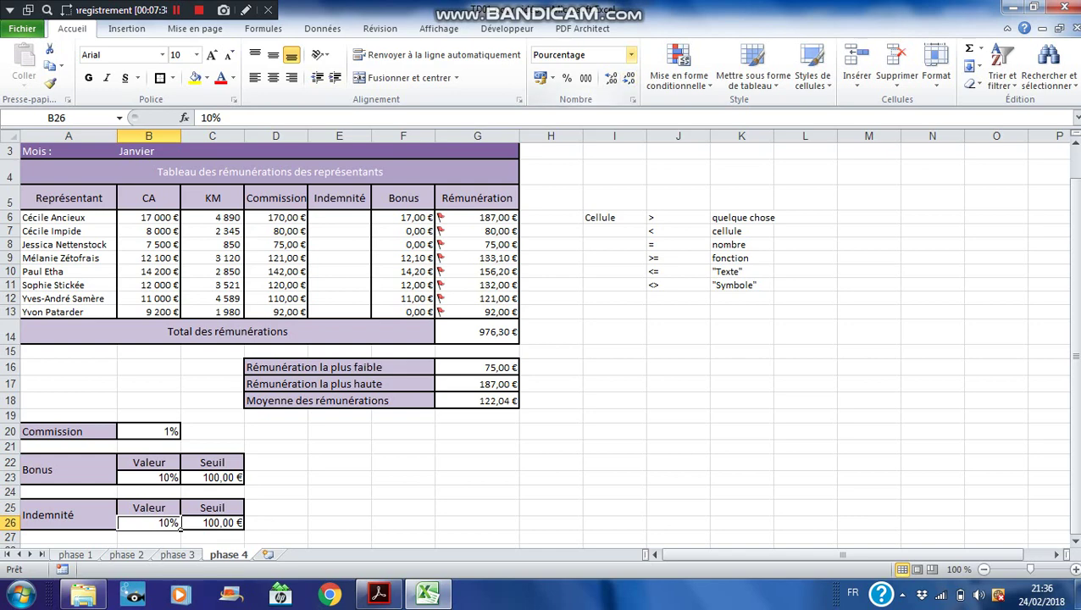
left_click(630, 54)
left_click(595, 148)
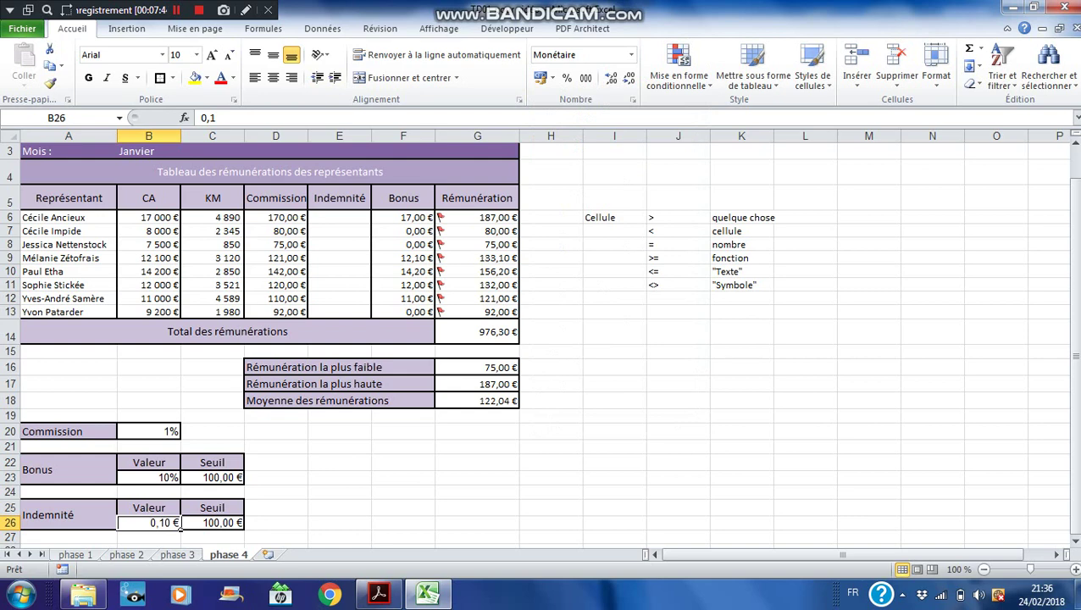
Rename the header in B25 to Valeur 1 and move the Indemnité block's Seuil cells to D25:D26
left_click(178, 514)
double_click(173, 508)
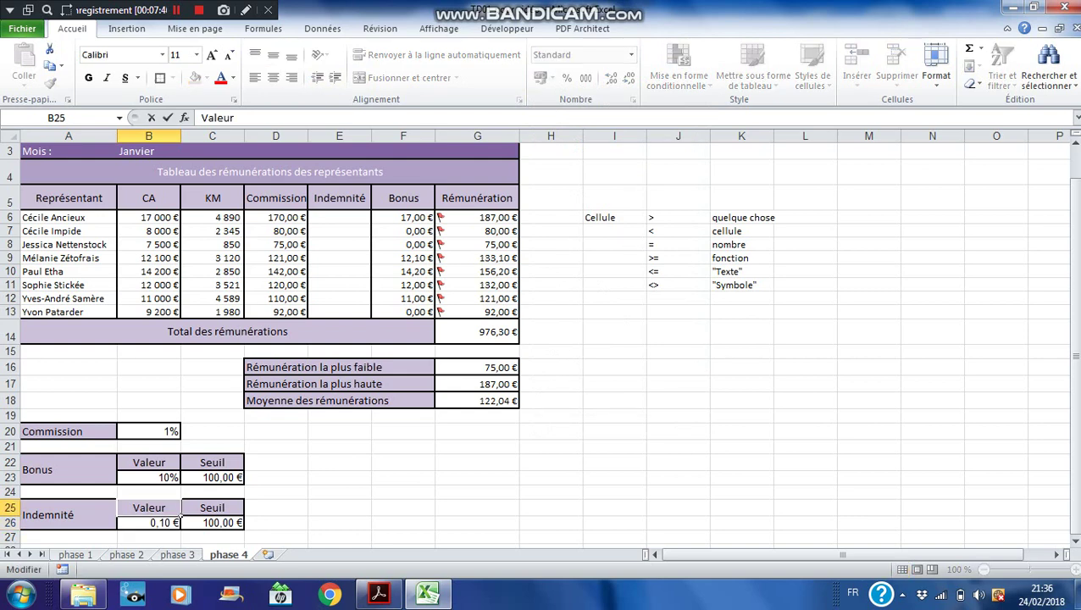
type("1")
left_click_drag(212, 507, 244, 528)
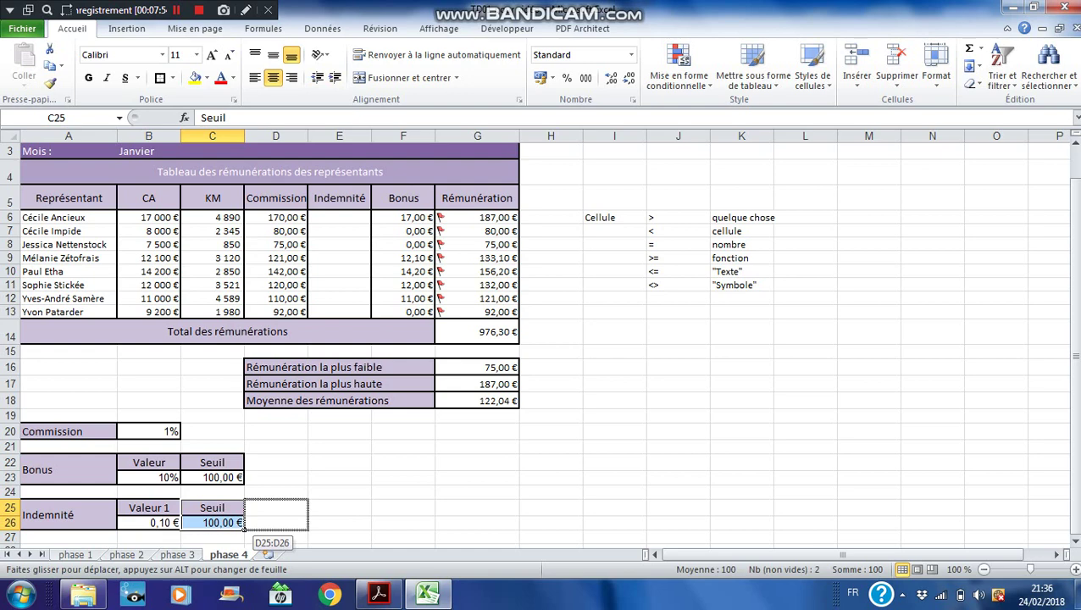
left_click_drag(243, 524, 245, 524)
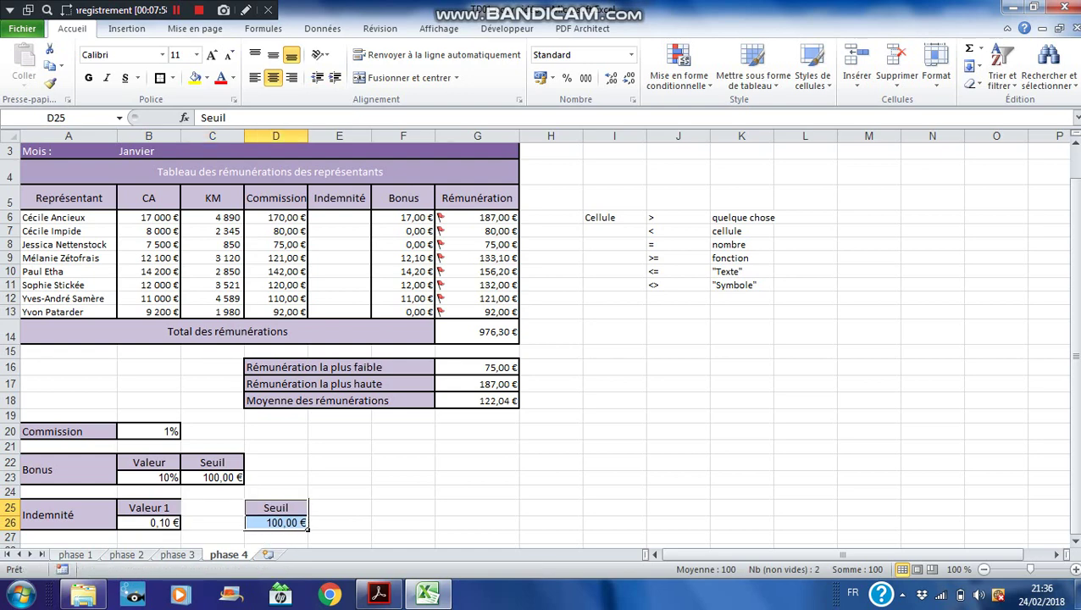
Extend the Valeur 1 cells B25:B26 into column C as Valeur 2 and set C26 to 0,18
left_click_drag(149, 507, 244, 529)
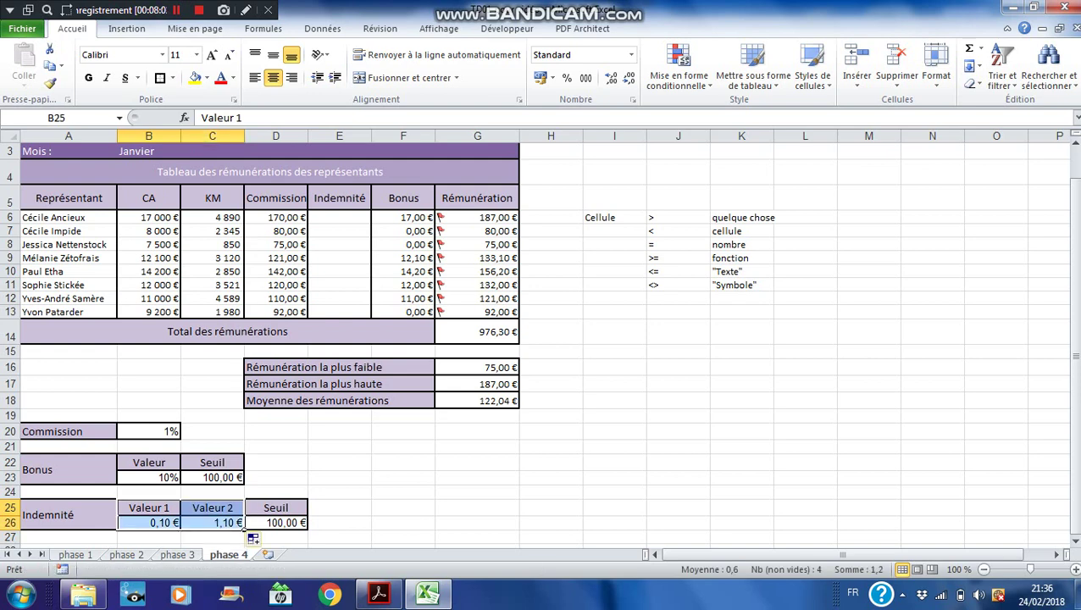
double_click(216, 522)
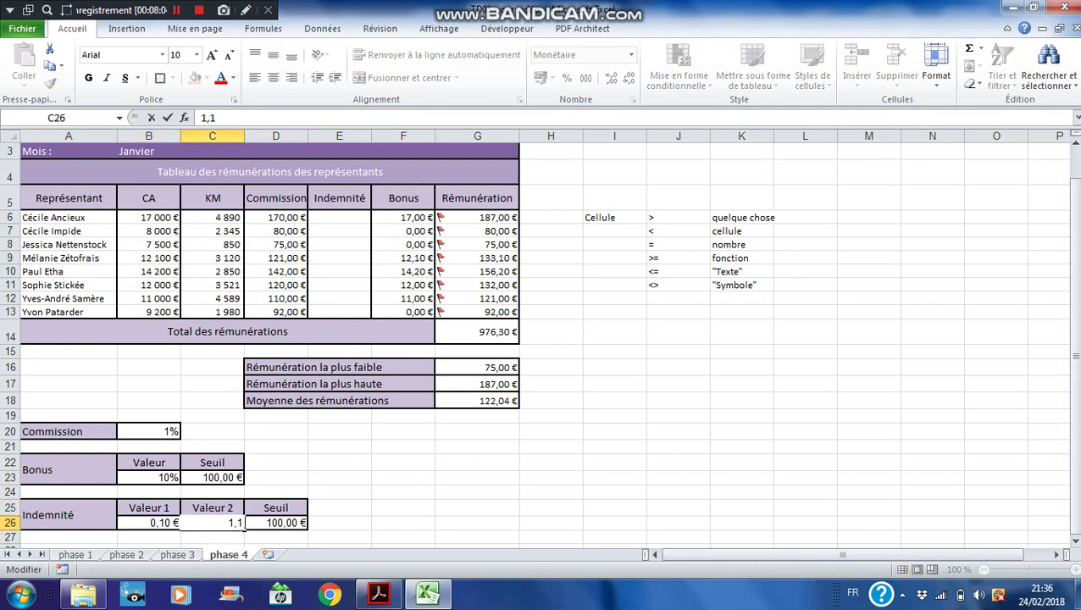
key("Delete")
key("Delete")
key("Delete")
type("0,18")
key("Return")
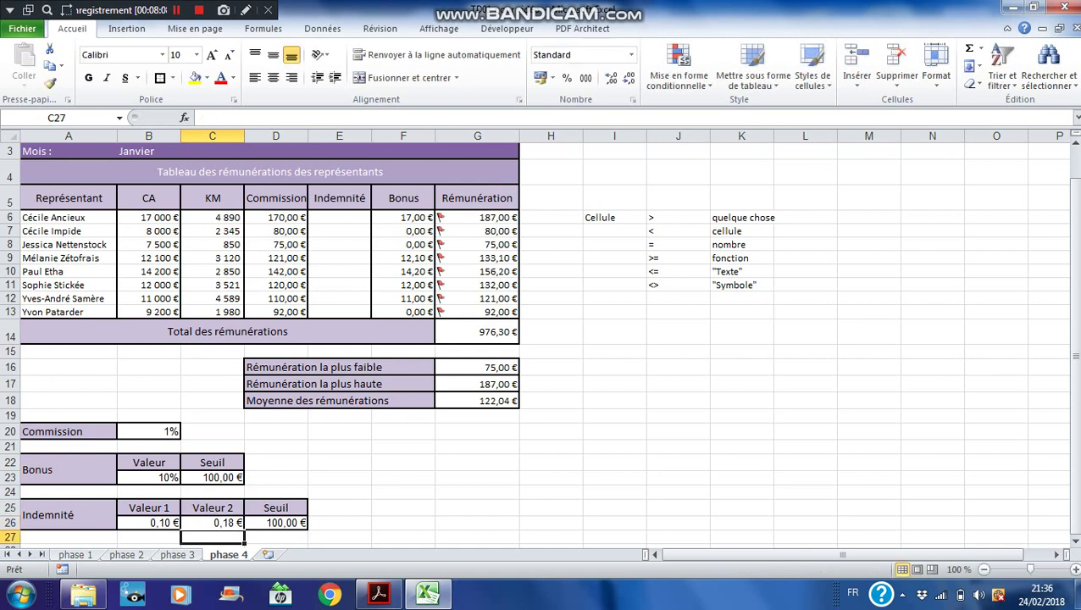
left_click(403, 492)
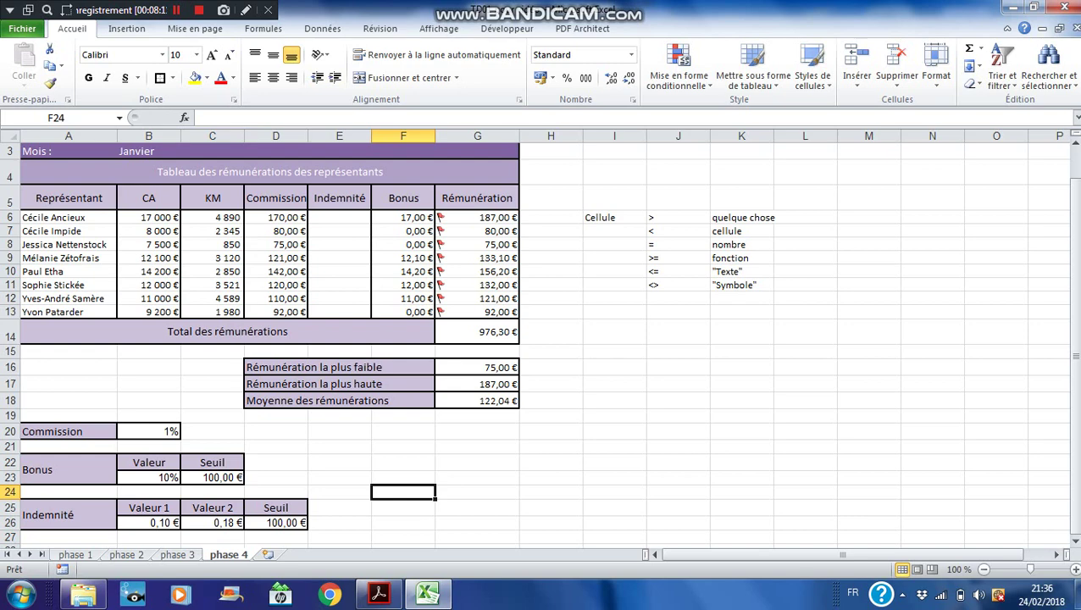
Set the Indemnité threshold under Seuil in D26 to 3 000
left_click(339, 217)
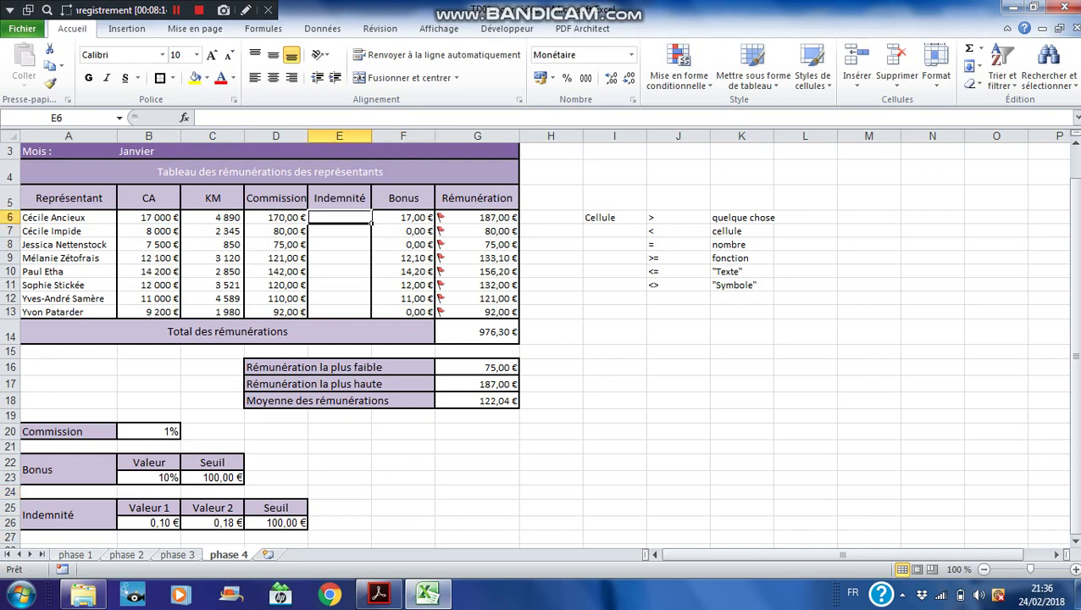
left_click(276, 523)
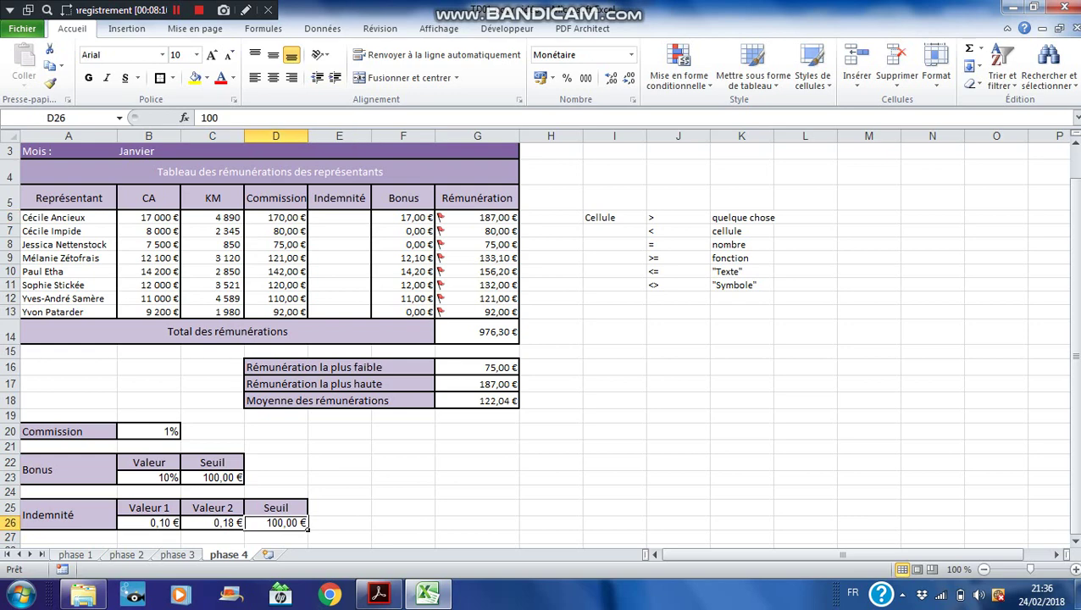
type("3 000")
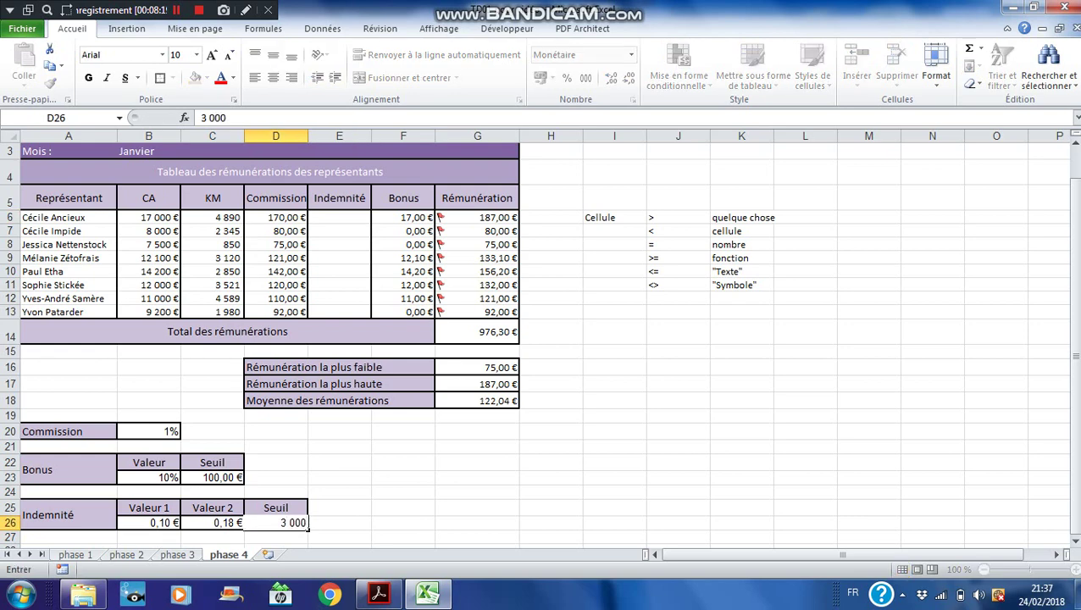
key("Return")
Format the threshold in D26 as a plain number with a thousands separator and no decimals, without the currency symbol
left_click(276, 522)
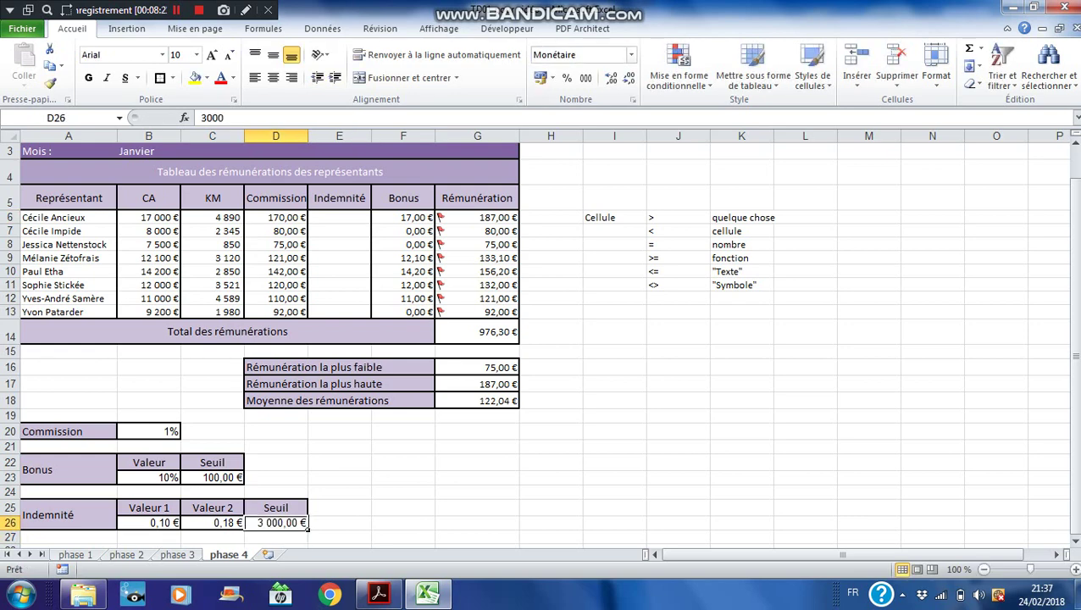
left_click(630, 54)
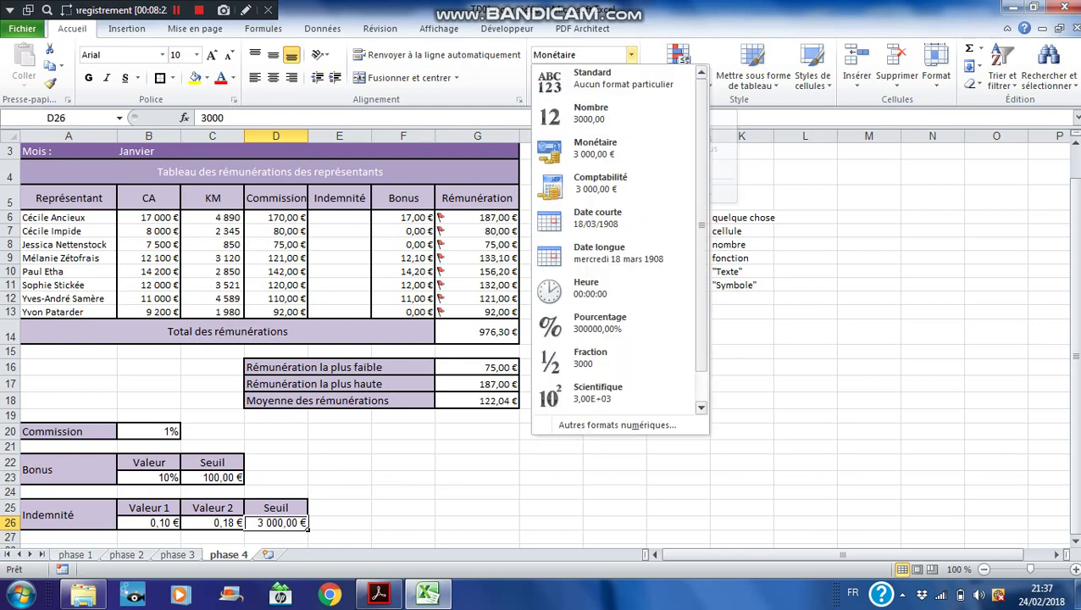
left_click(593, 78)
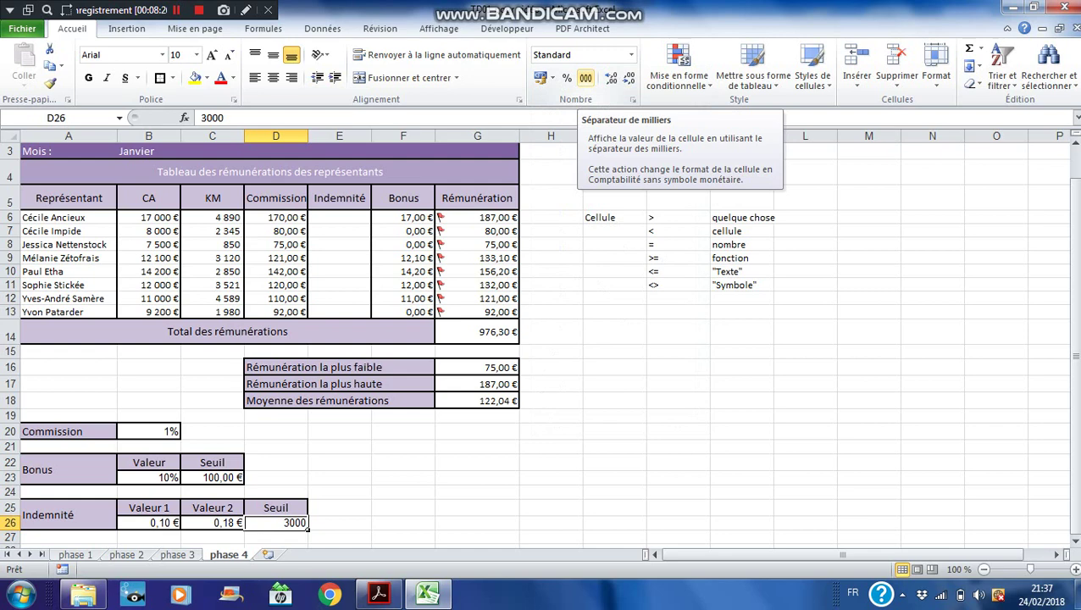
left_click(585, 78)
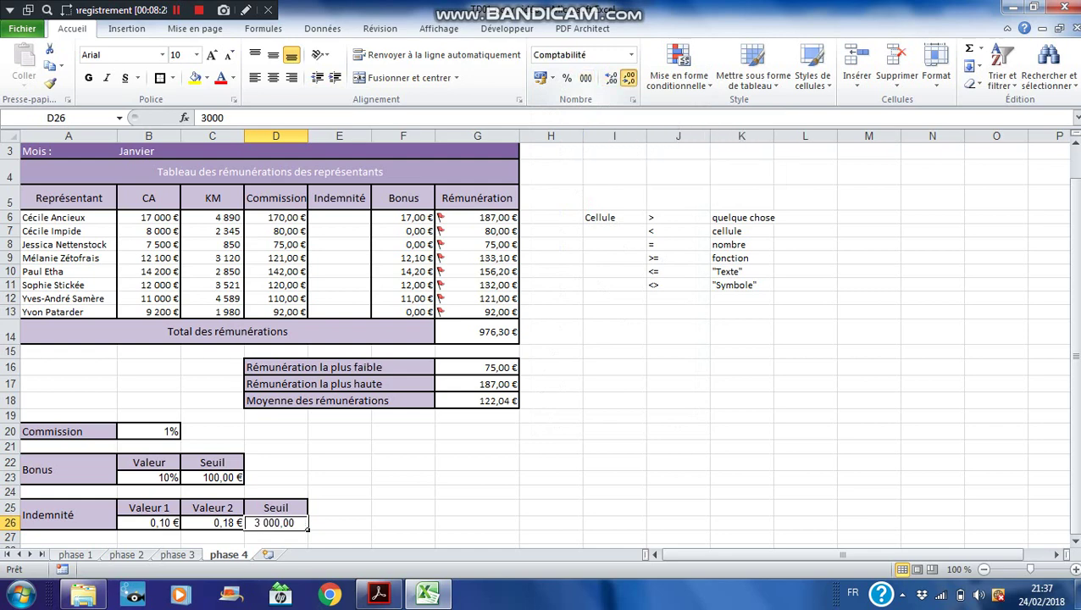
left_click(628, 78)
left_click(628, 78)
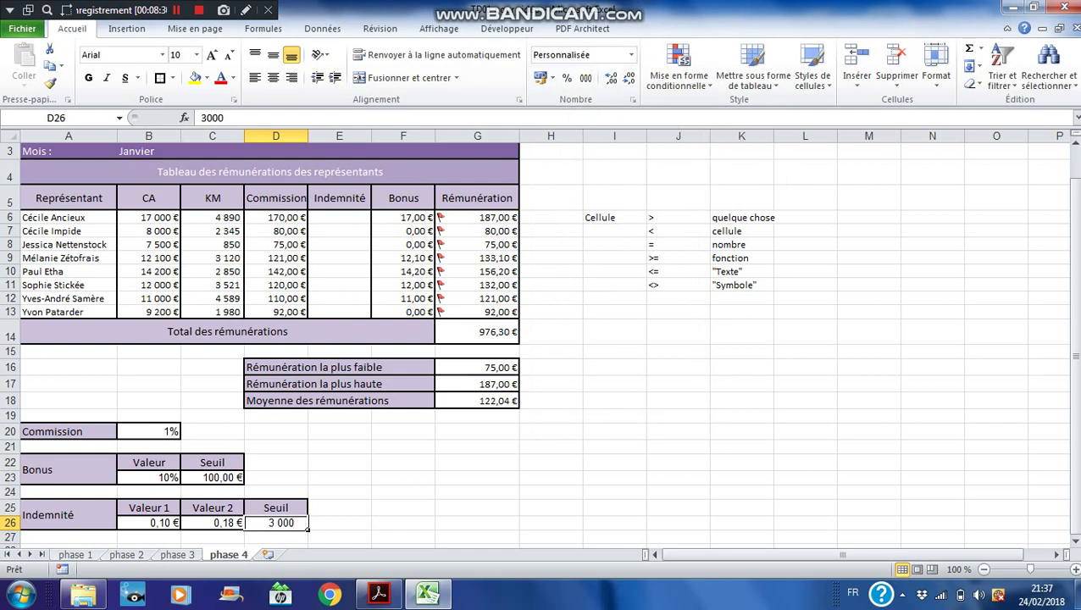
Consult the assignment's mileage rule, and start a SI formula in E6 testing whether C6 is at most the threshold $D$26
left_click(340, 217)
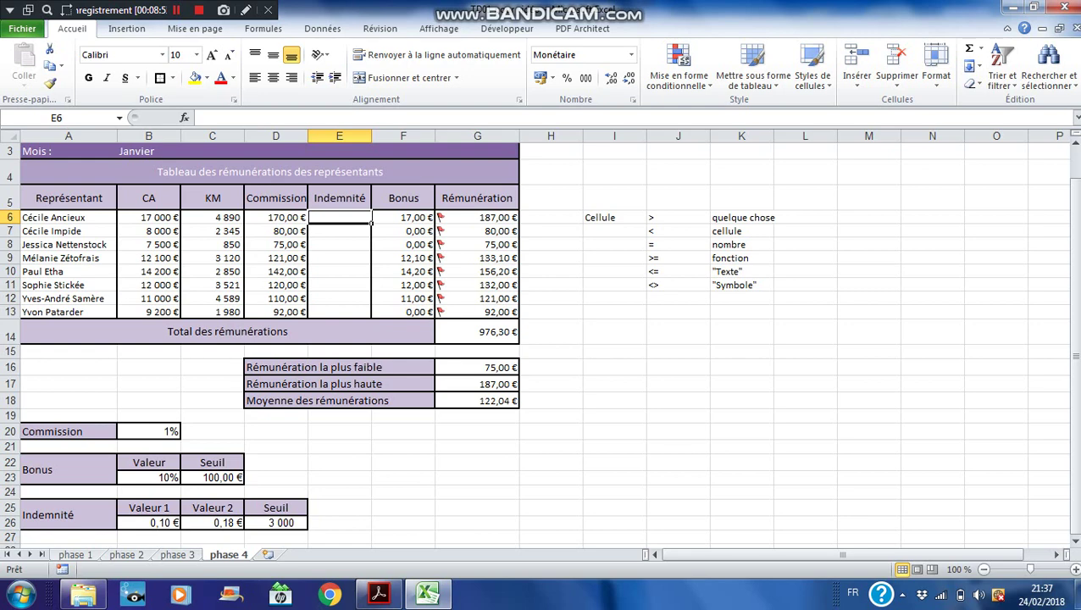
key("alt+Tab")
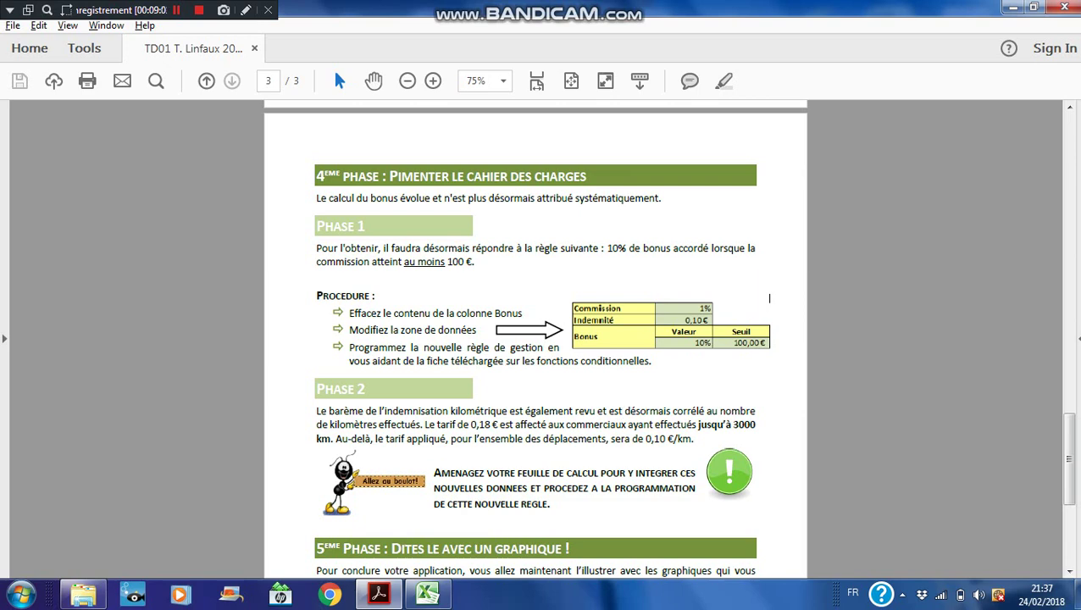
key("alt+Tab")
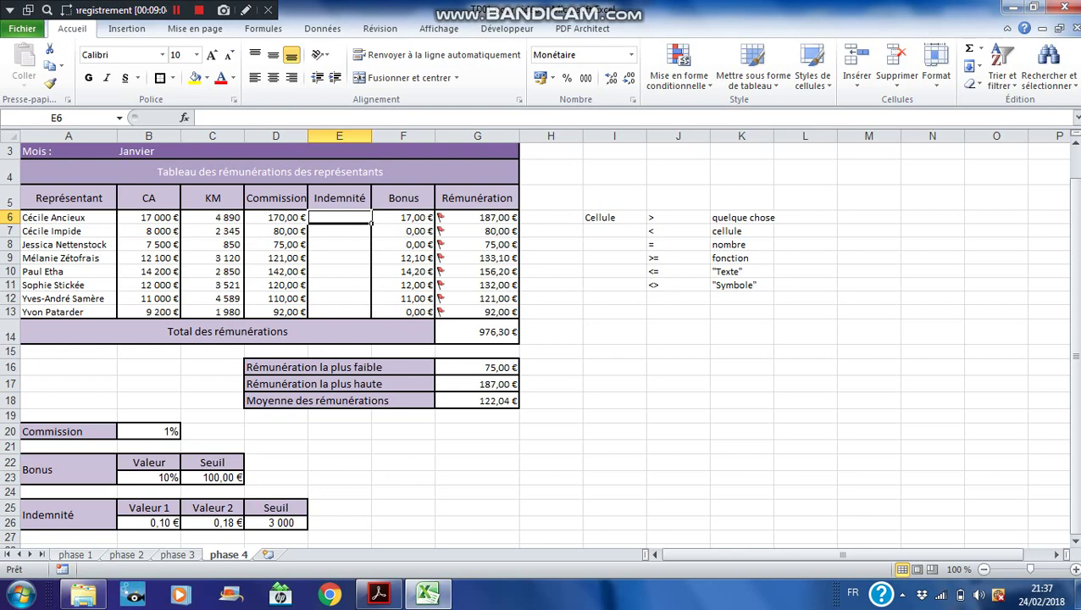
type("+")
key("BackSpace")
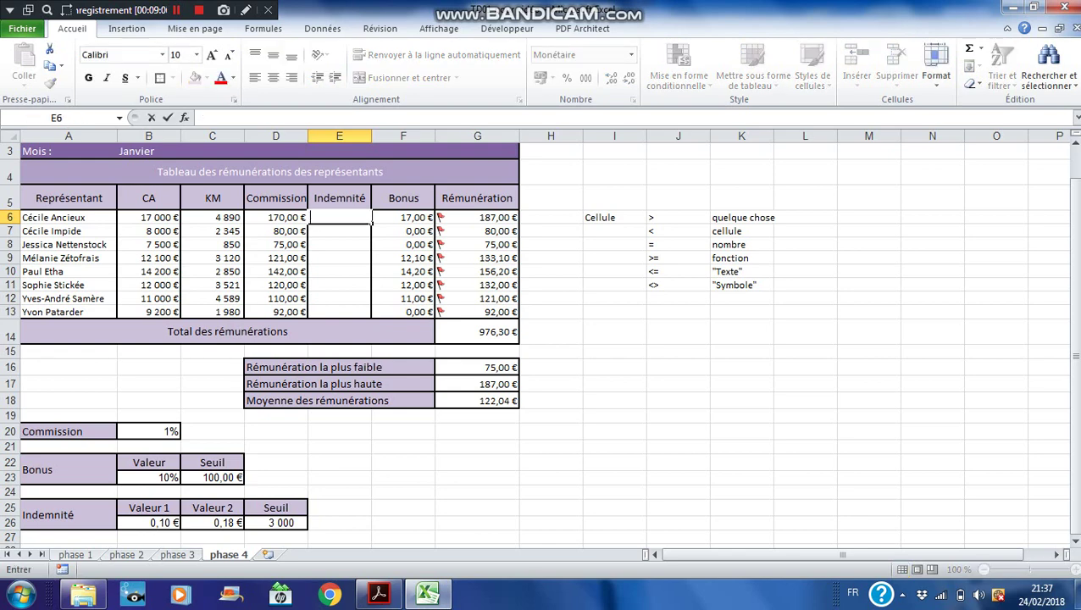
type("=si")
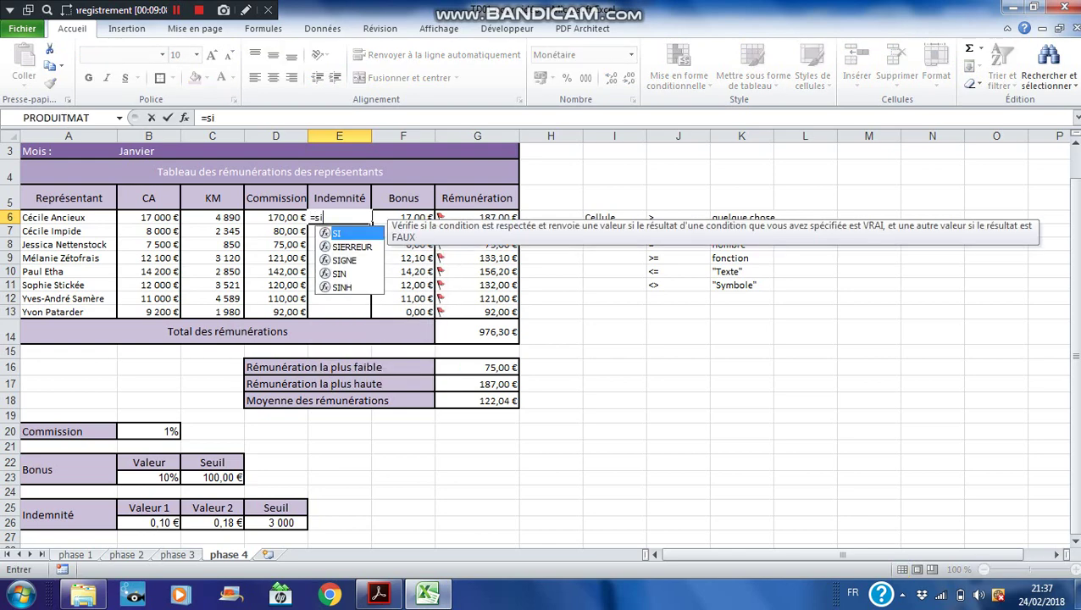
double_click(347, 233)
left_click(212, 218)
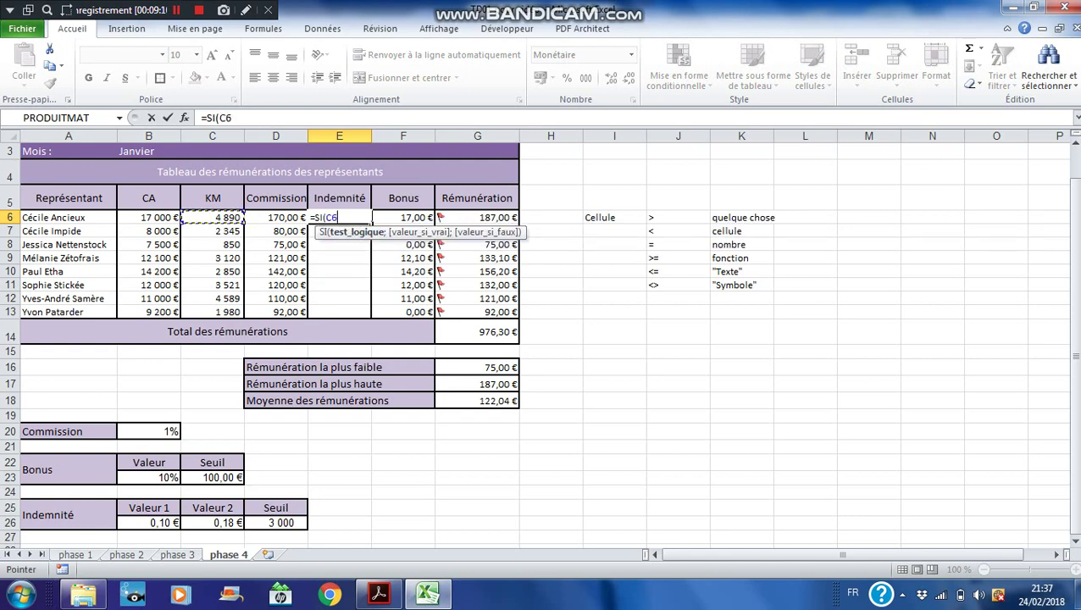
type("<=")
left_click(275, 522)
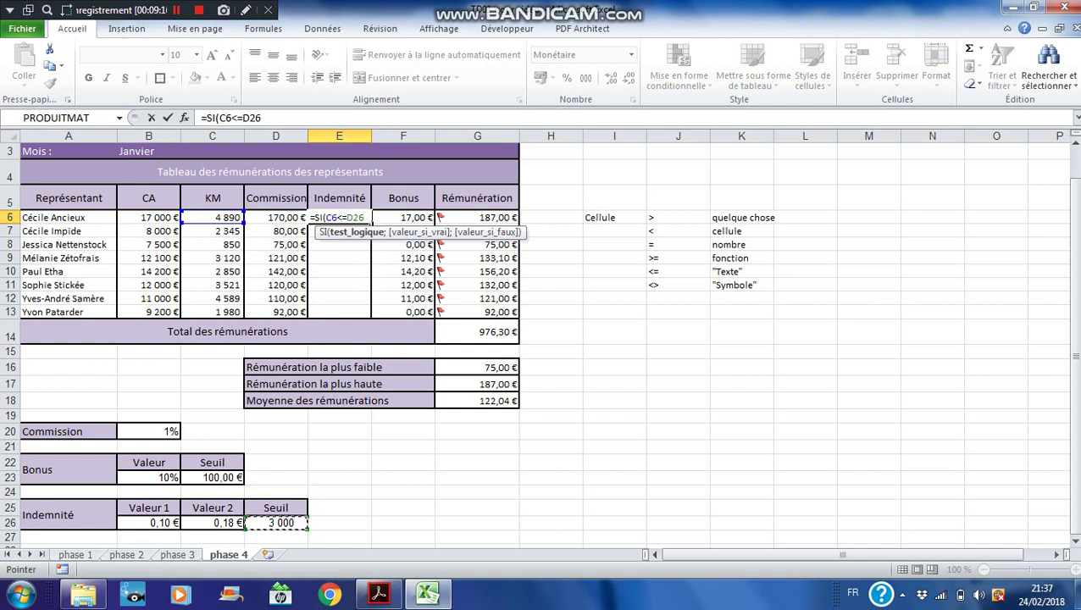
key("F4")
type(";")
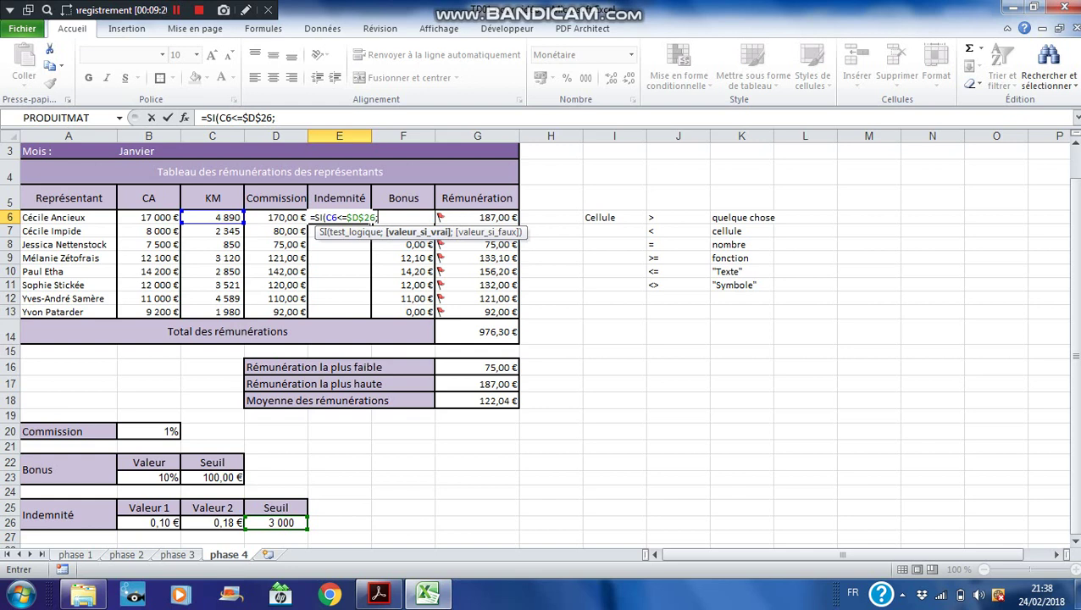
Add $C$26*C6 as the value if true in E6's SI formula, with an absolute reference to the Valeur 2 rate
left_click(212, 523)
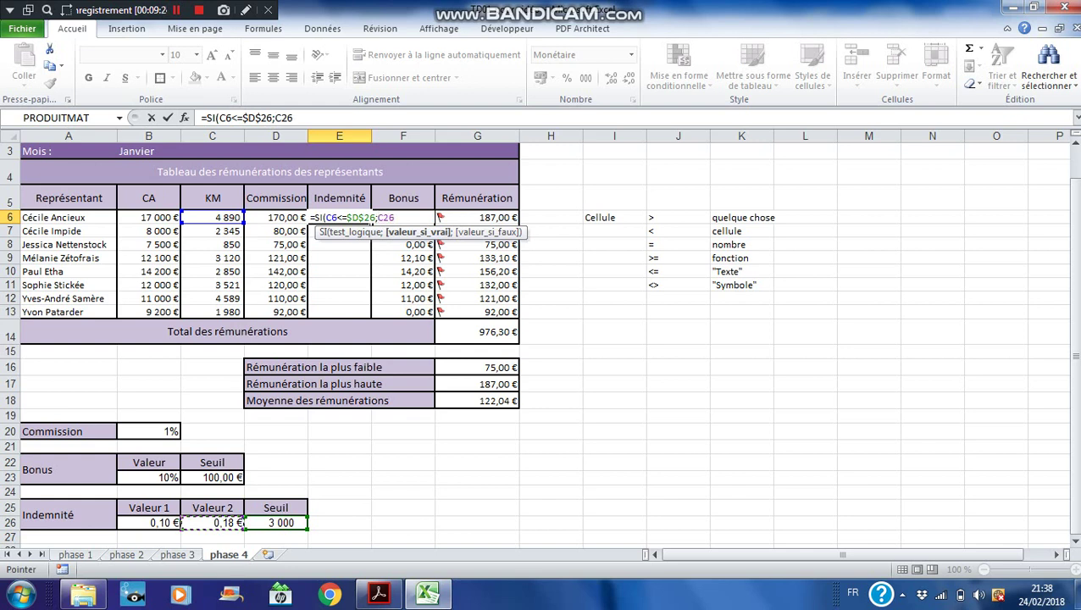
key("F4")
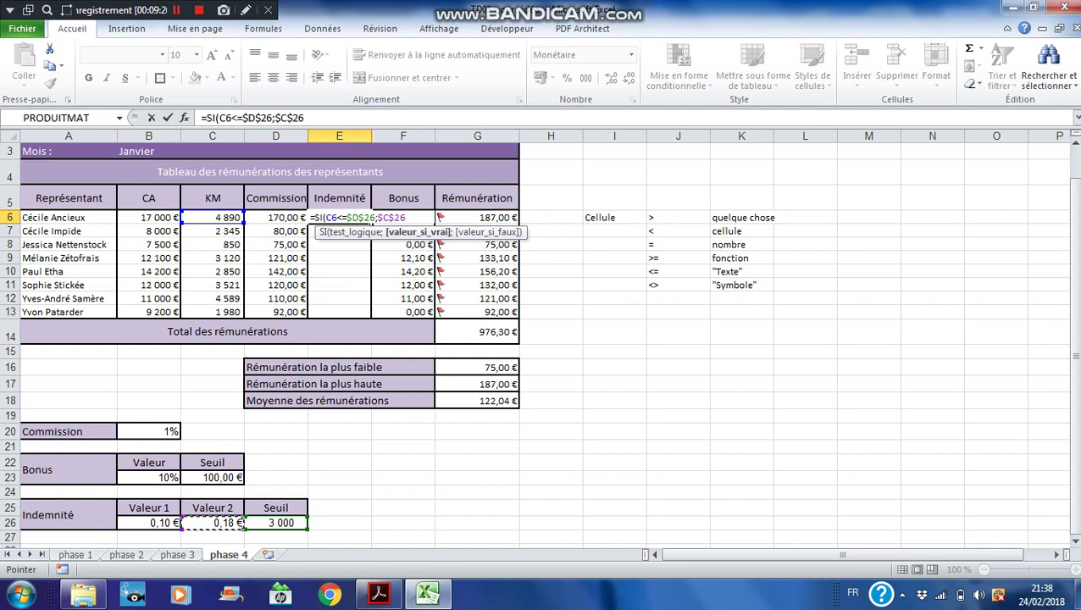
type("*")
key("Left")
key("Left")
type(";")
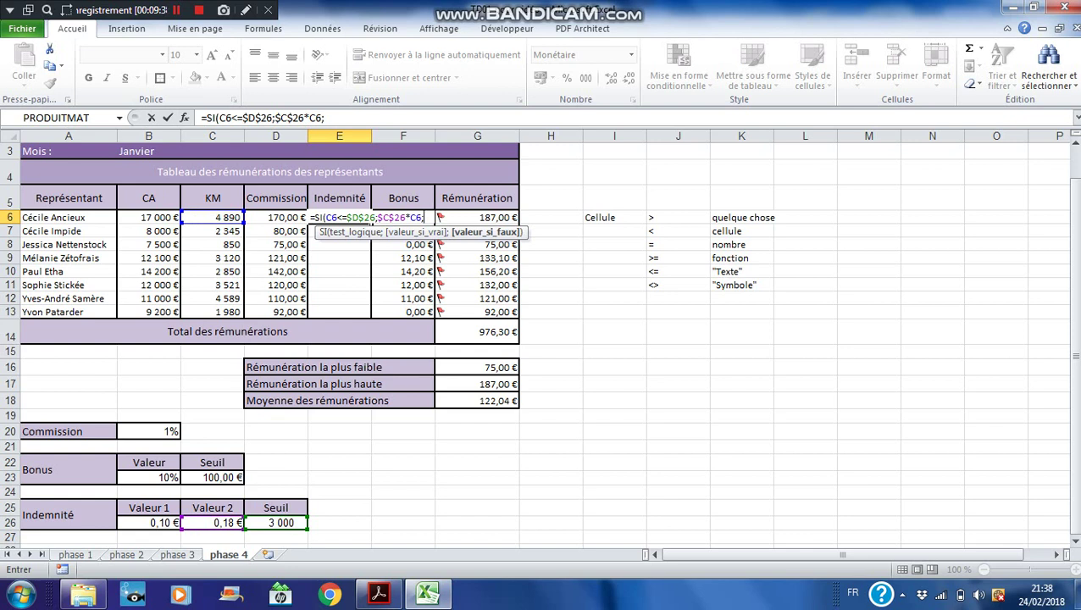
Add $B$26*C6 as the value if false and close E6's formula as =SI(C6<=$D$26;$C$26*C6;$B$26*C6)
left_click(149, 523)
key("F4")
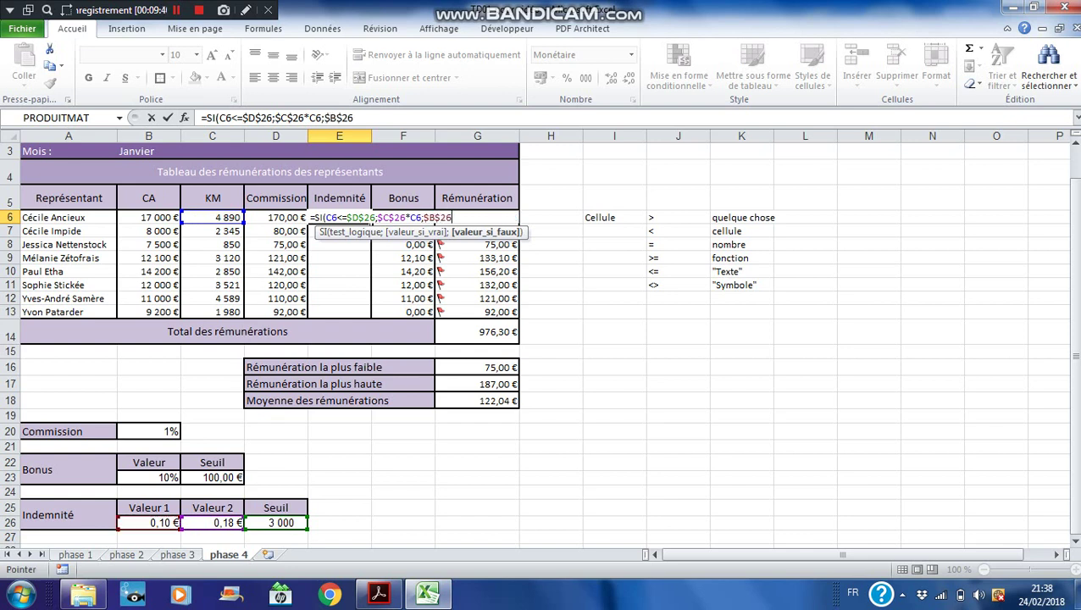
type("*")
left_click(212, 218)
type(")")
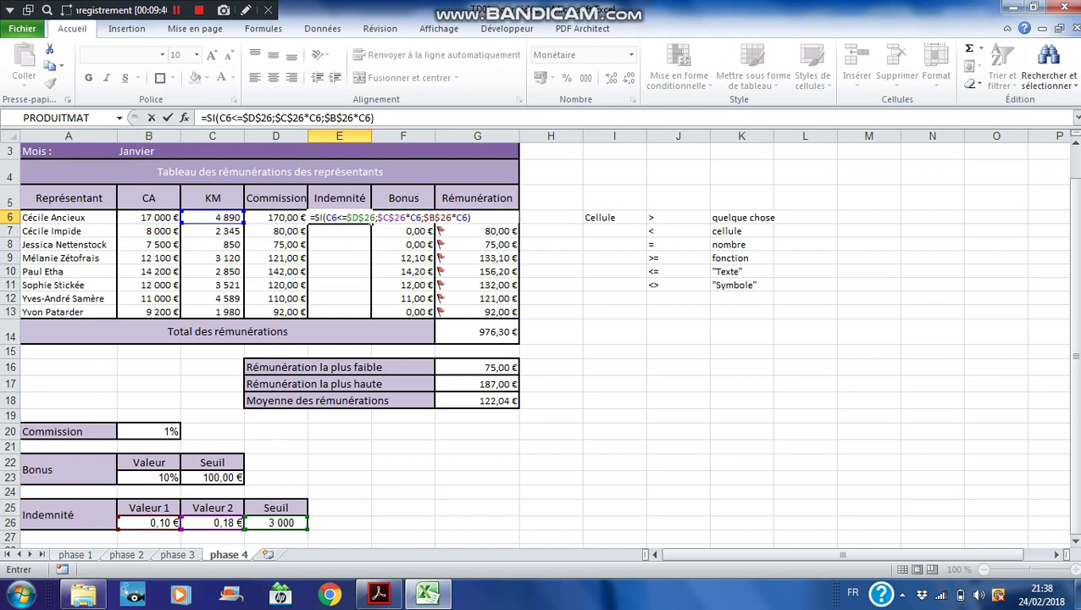